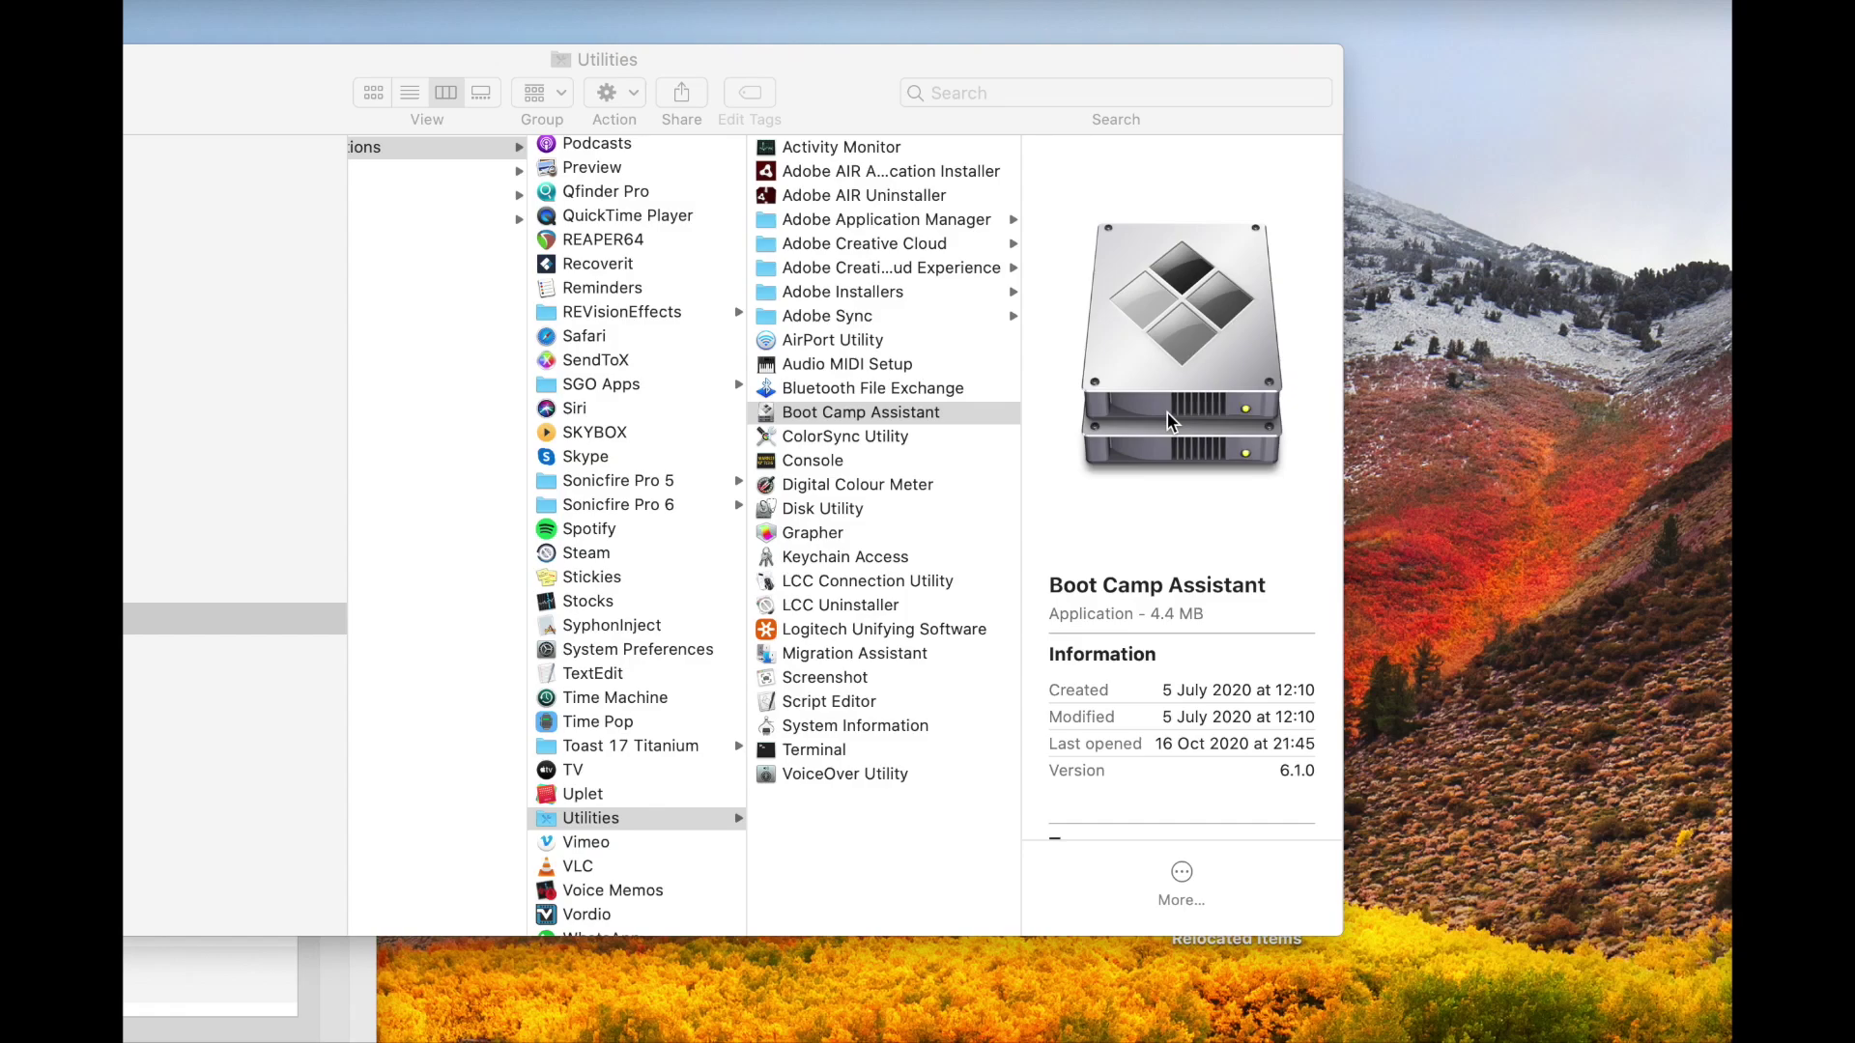
Step: Launch Boot Camp Assistant and advance past the Introduction to the Install Windows page
double_click(1167, 412)
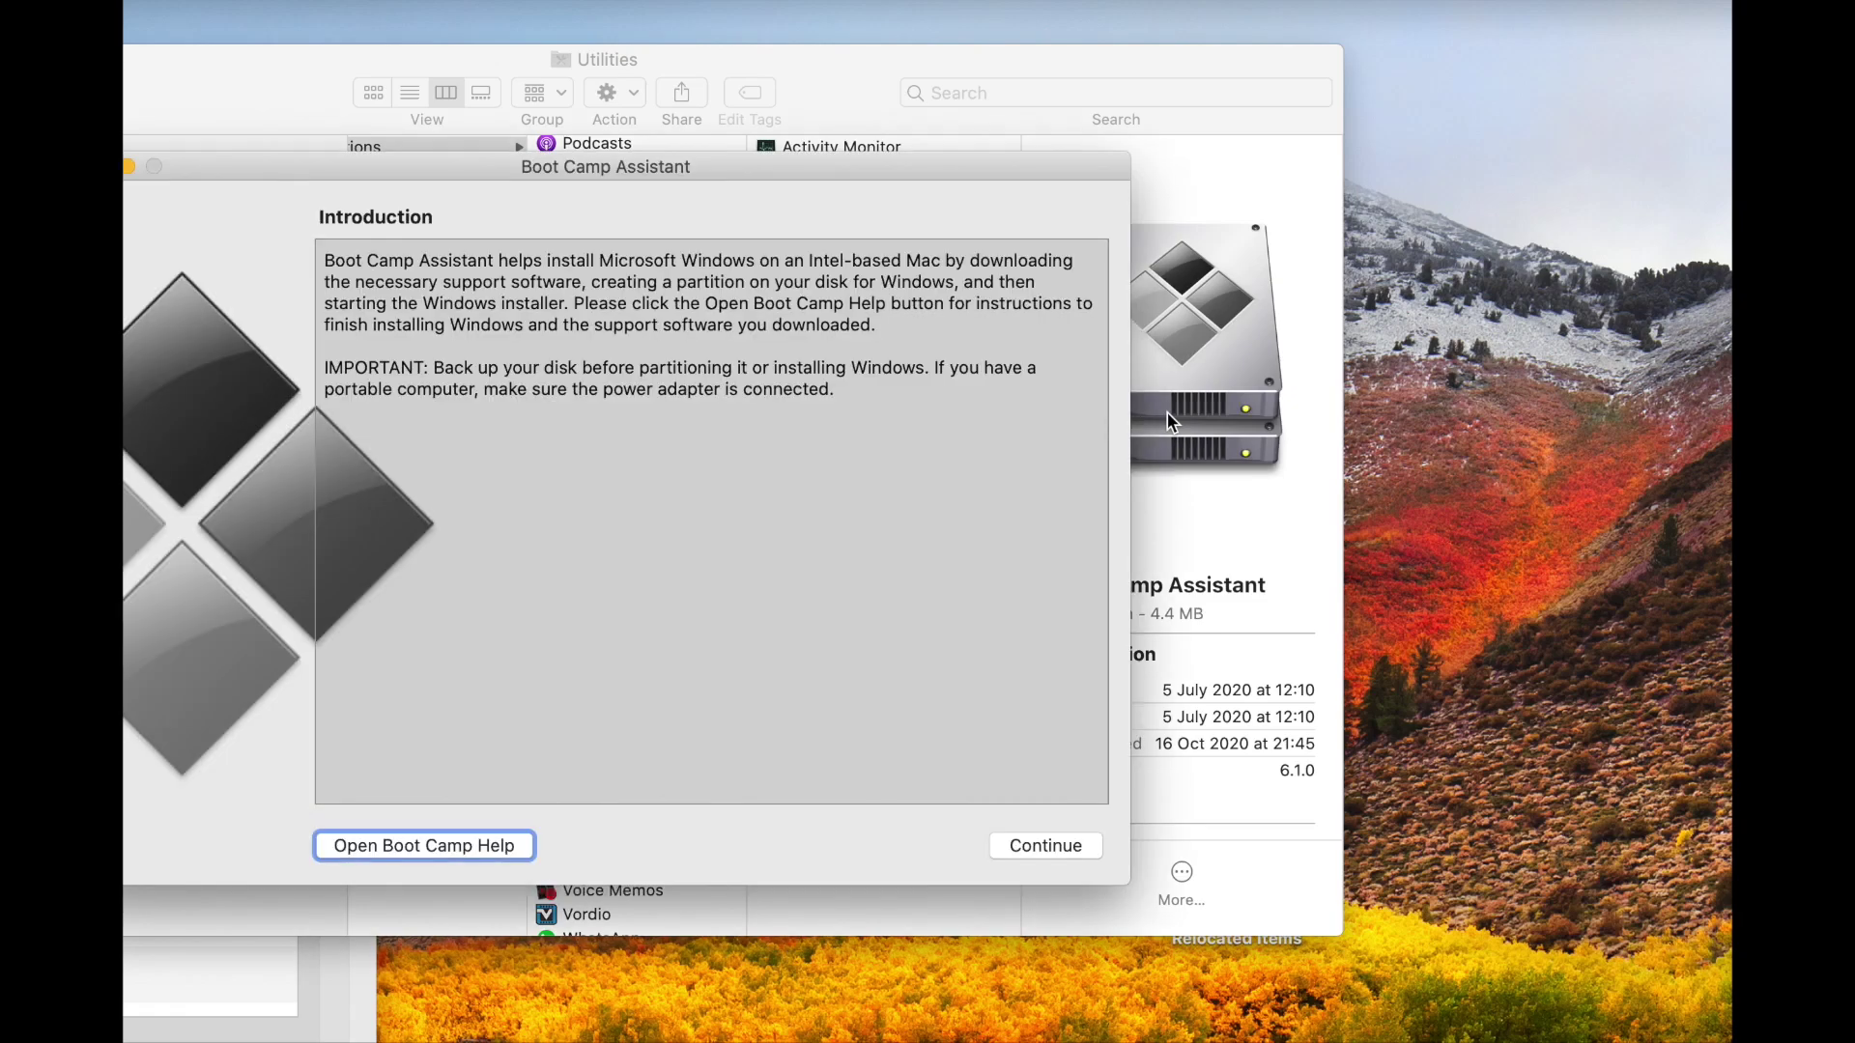
left_click(1043, 847)
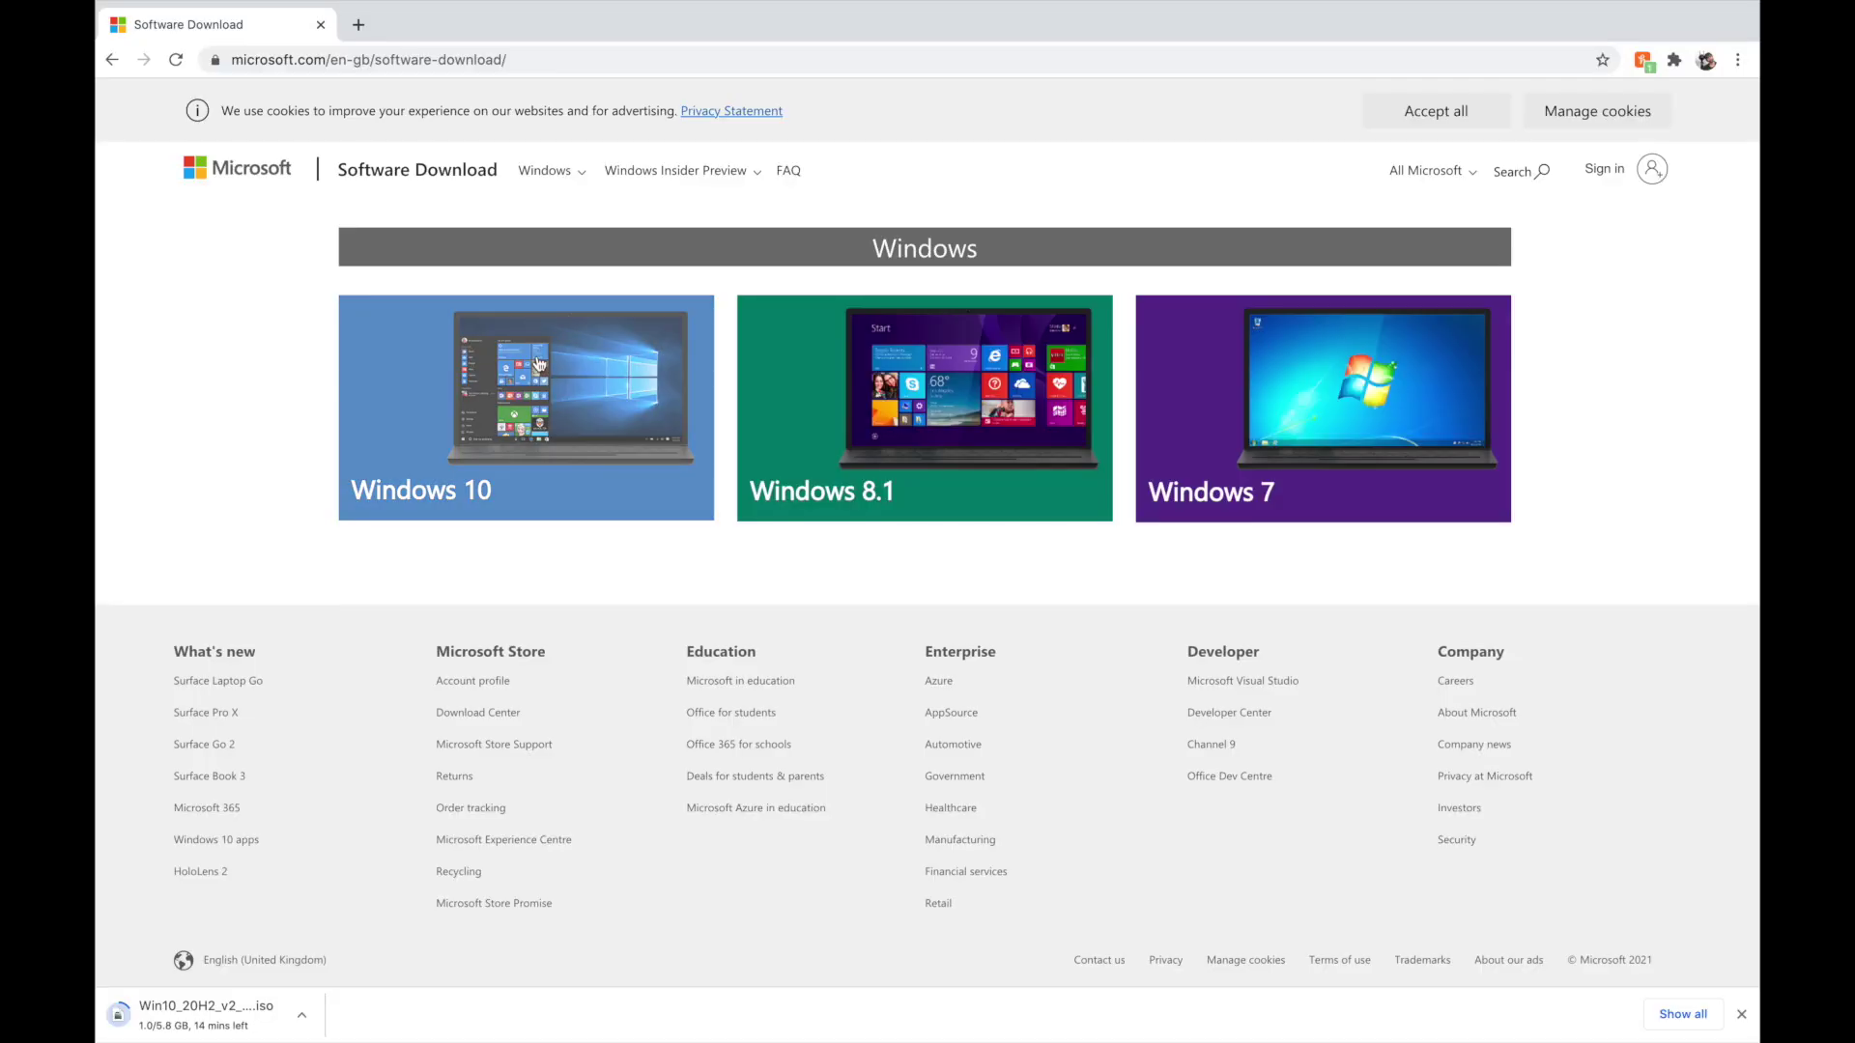
Step: Select the Windows 10 edition and English language, then download the 64-bit ISO
left_click(539, 363)
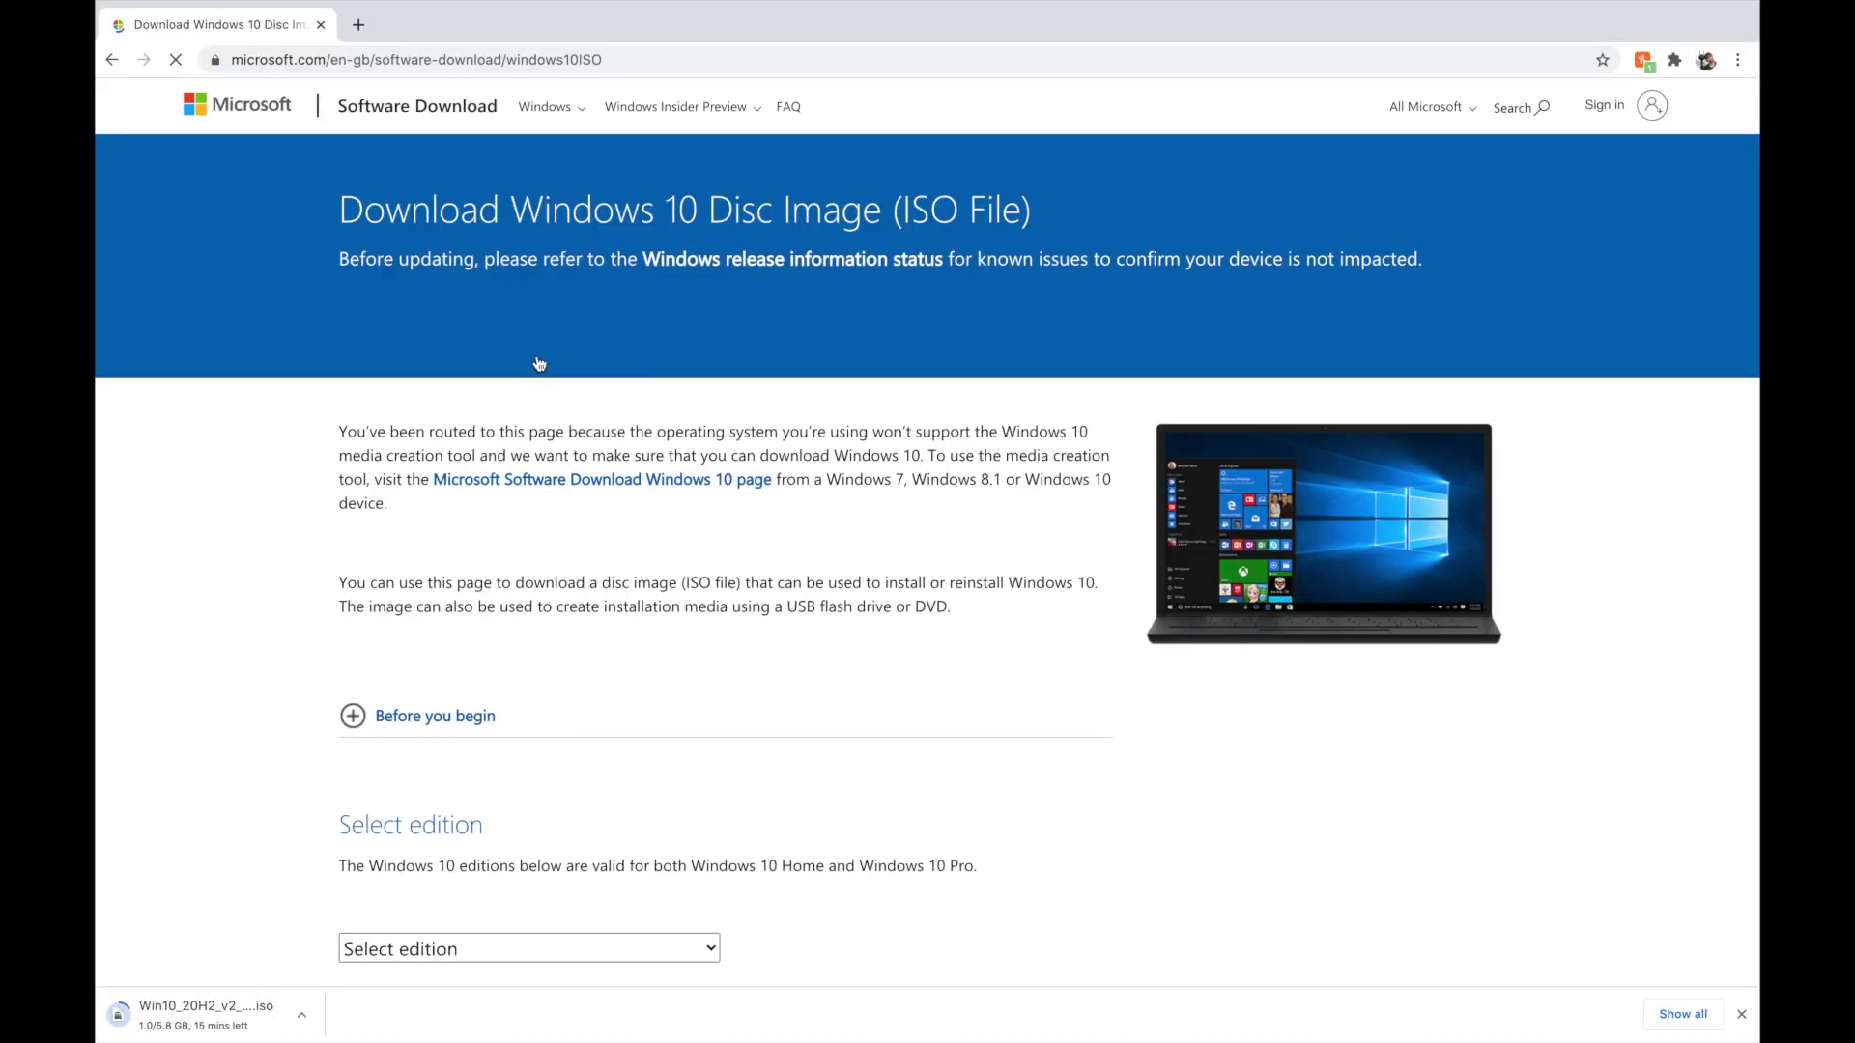
scroll(539, 363, "down", 5)
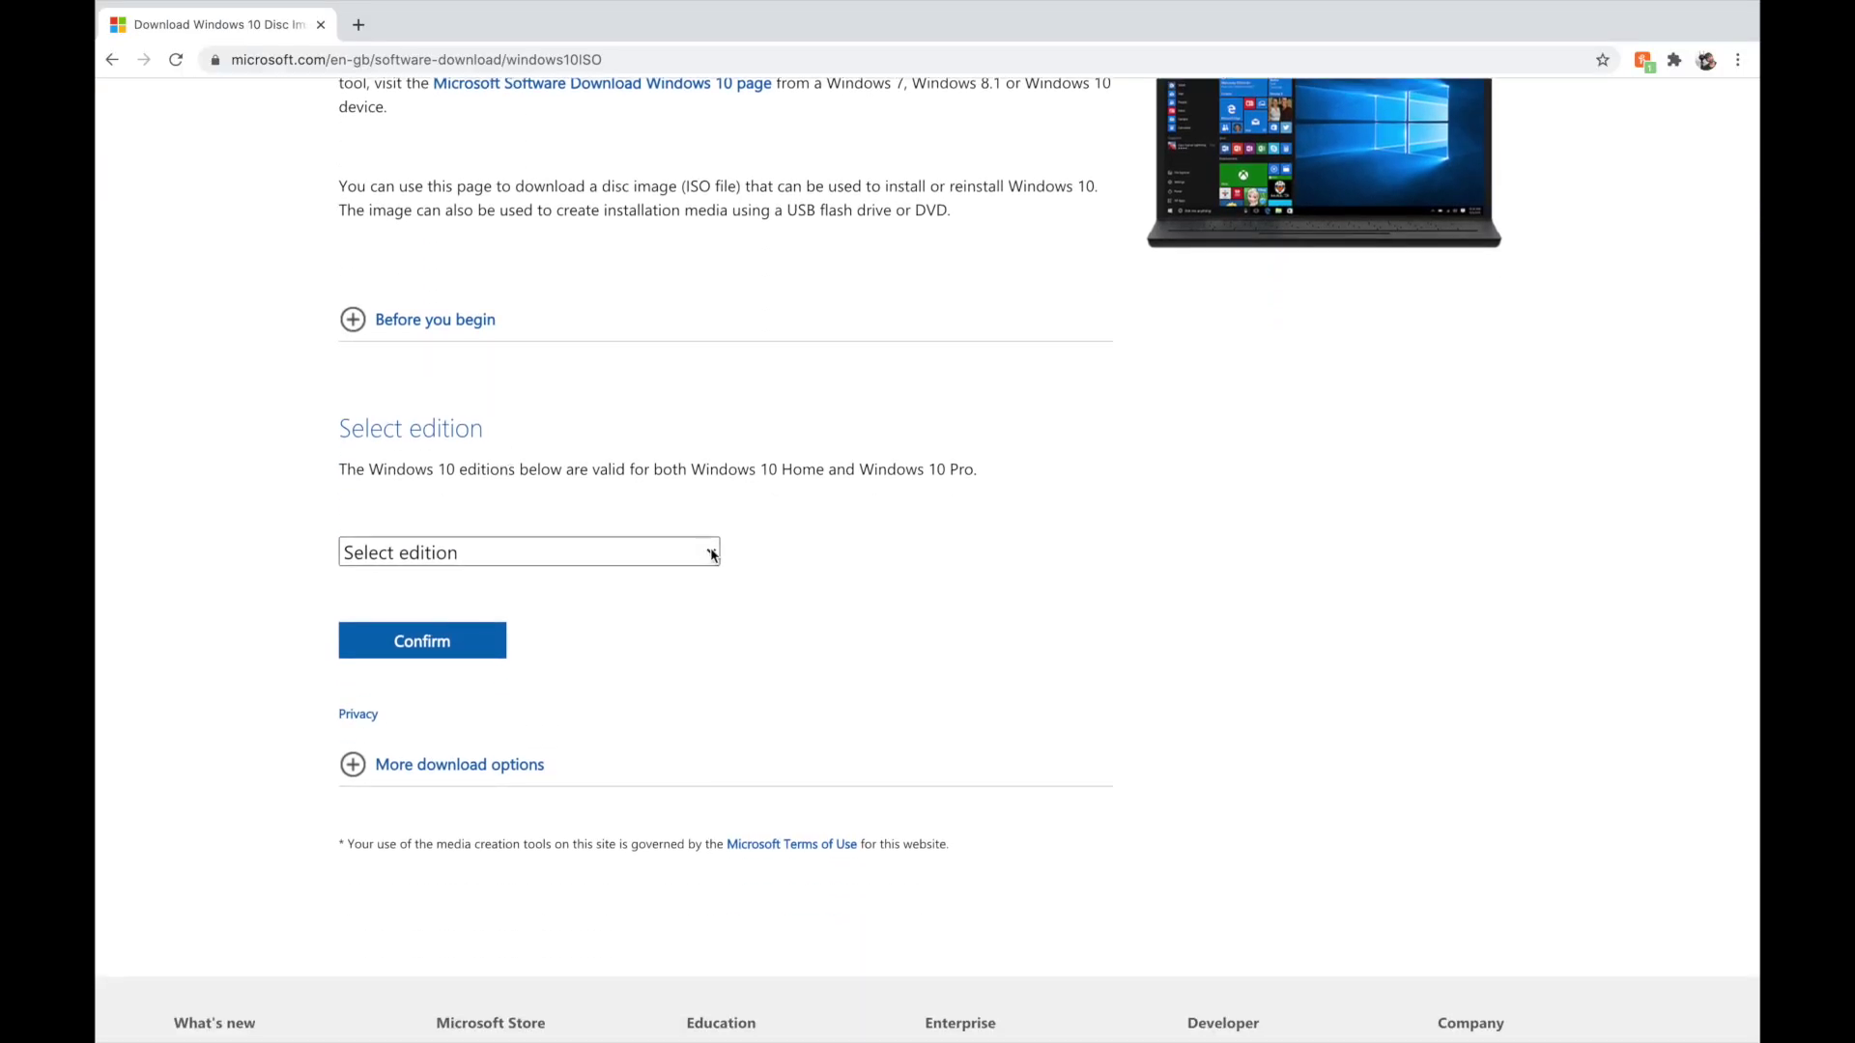
left_click(712, 554)
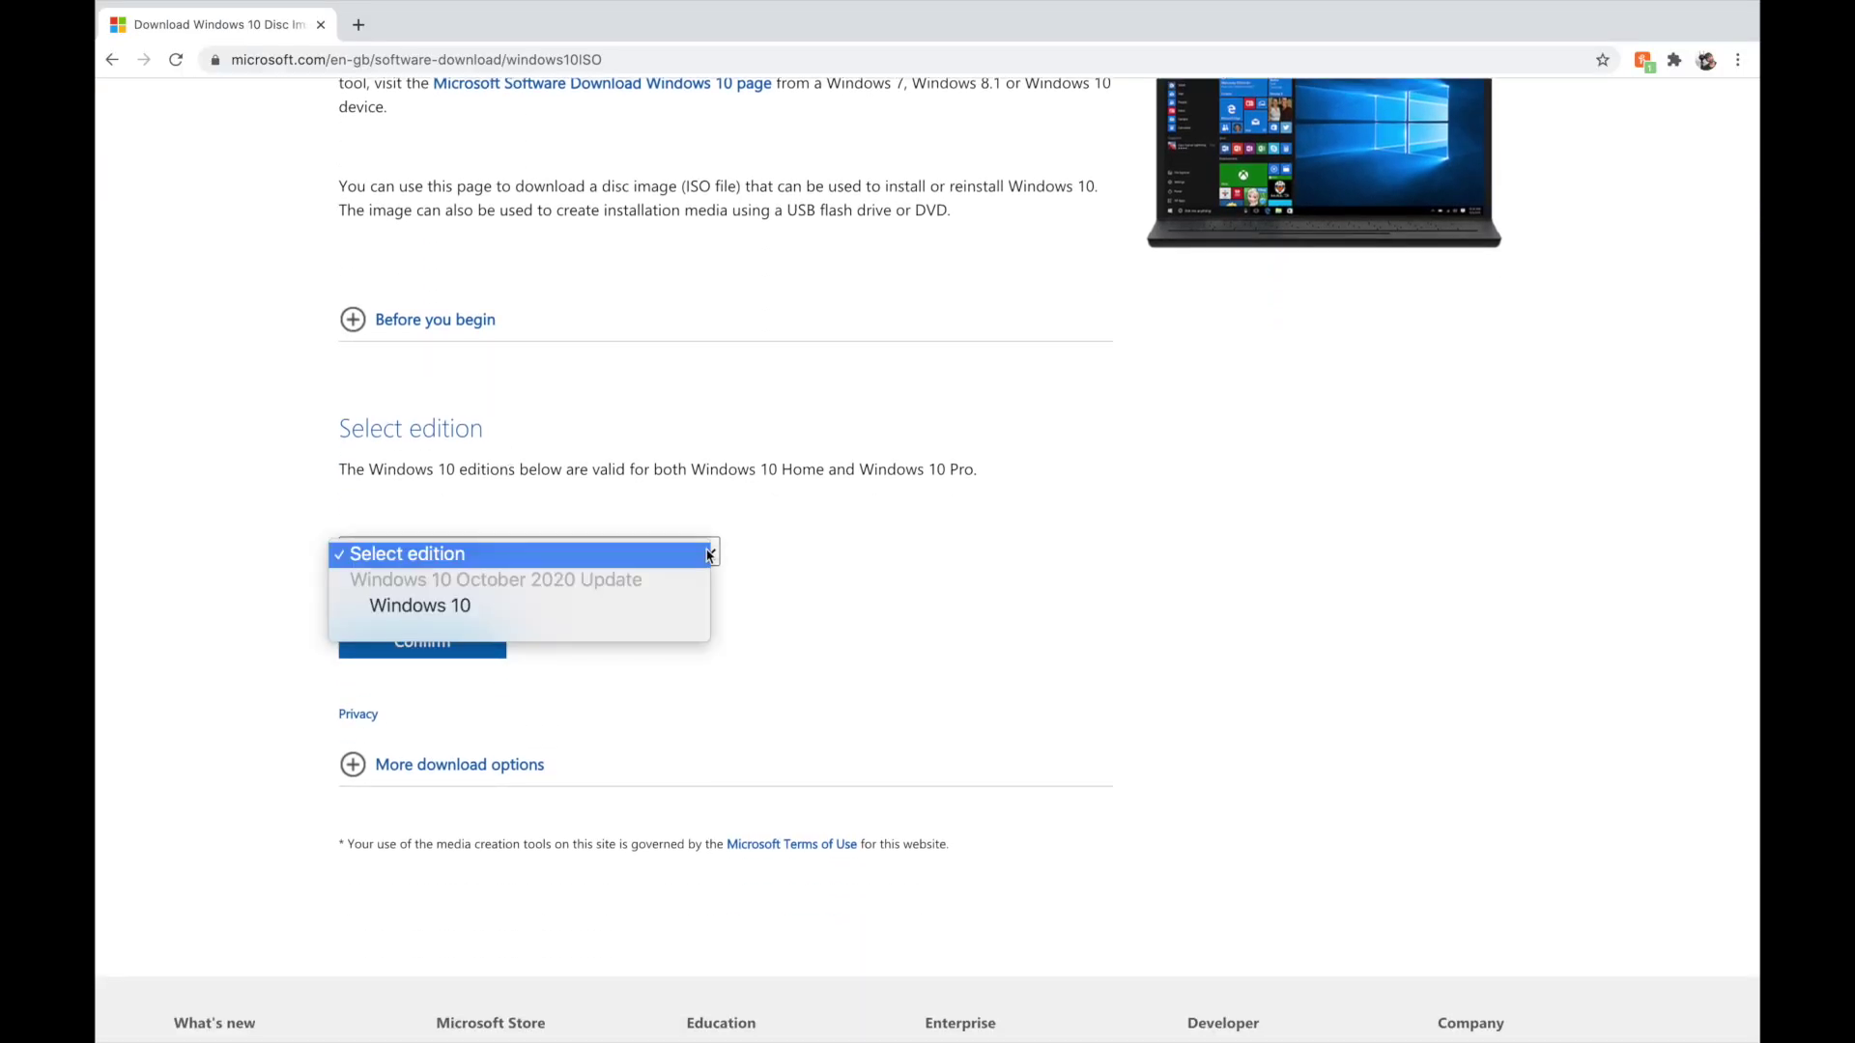
left_click(579, 609)
left_click(447, 641)
scroll(450, 648, "down", 3)
left_click(452, 657)
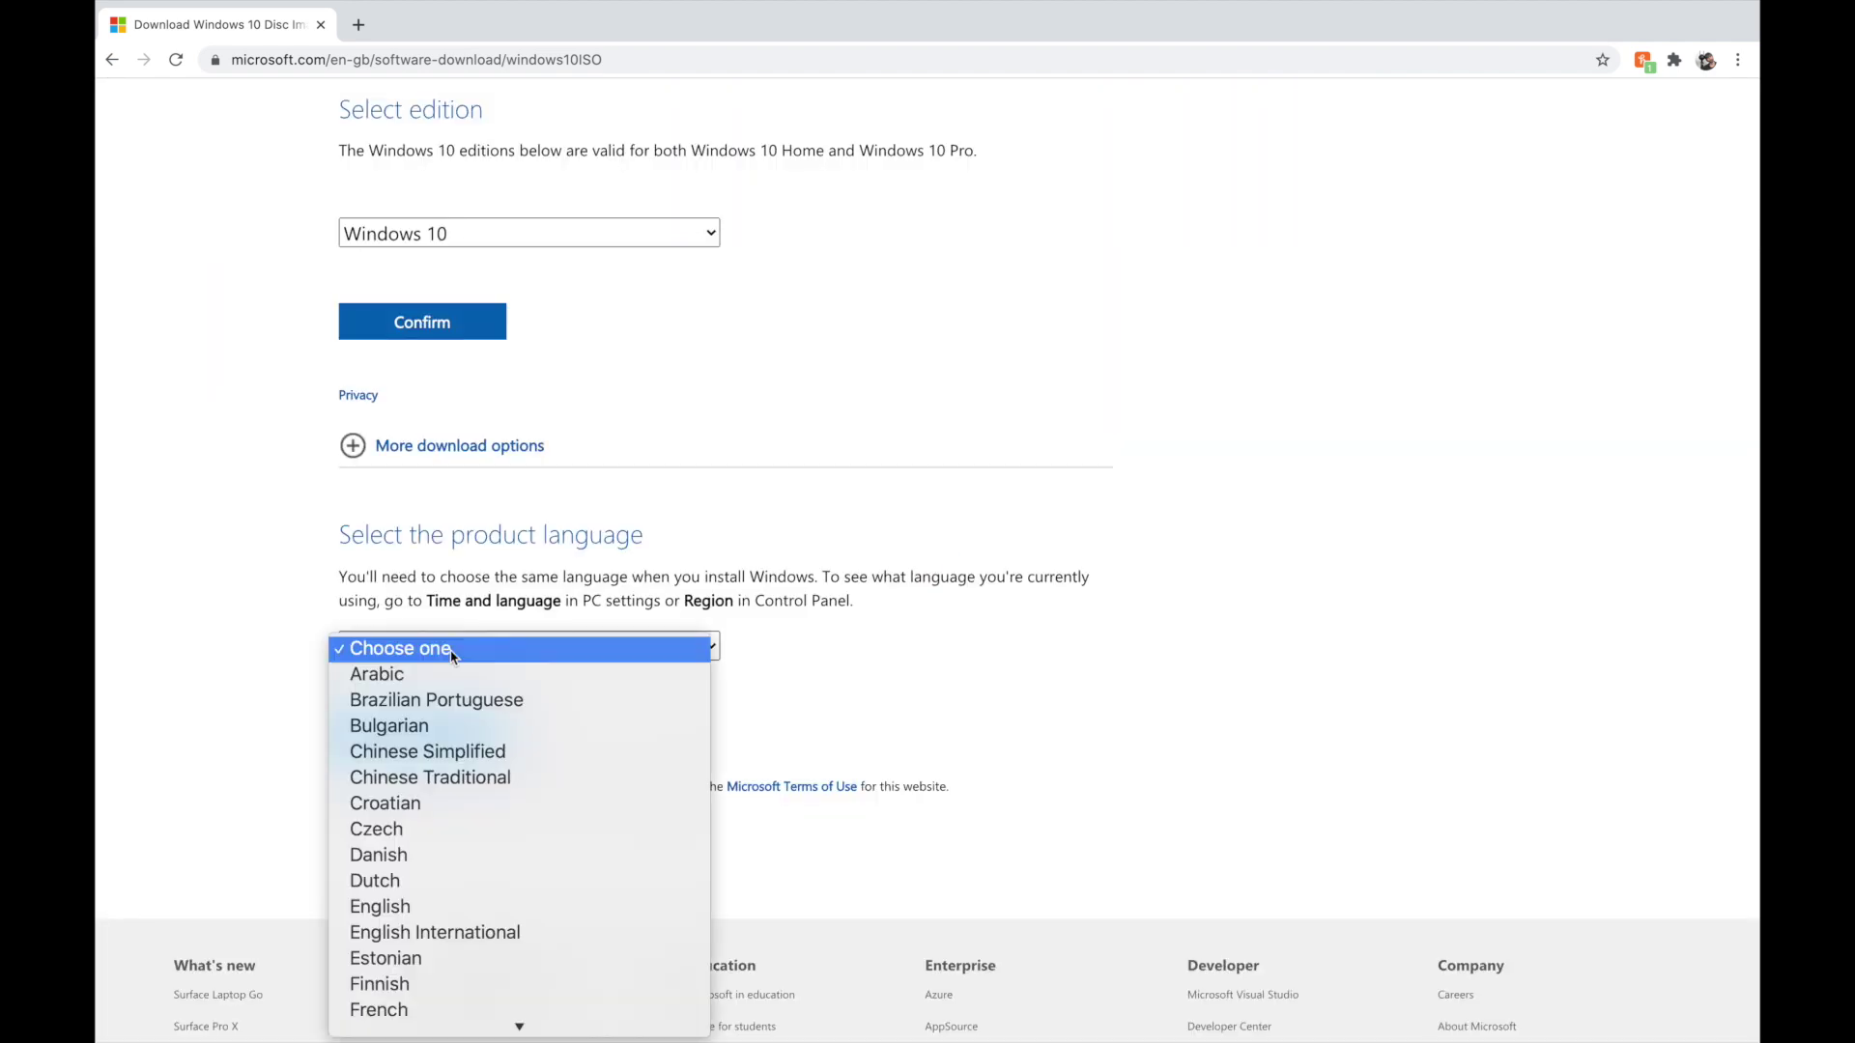
scroll(444, 642, "down", 3)
left_click(433, 626)
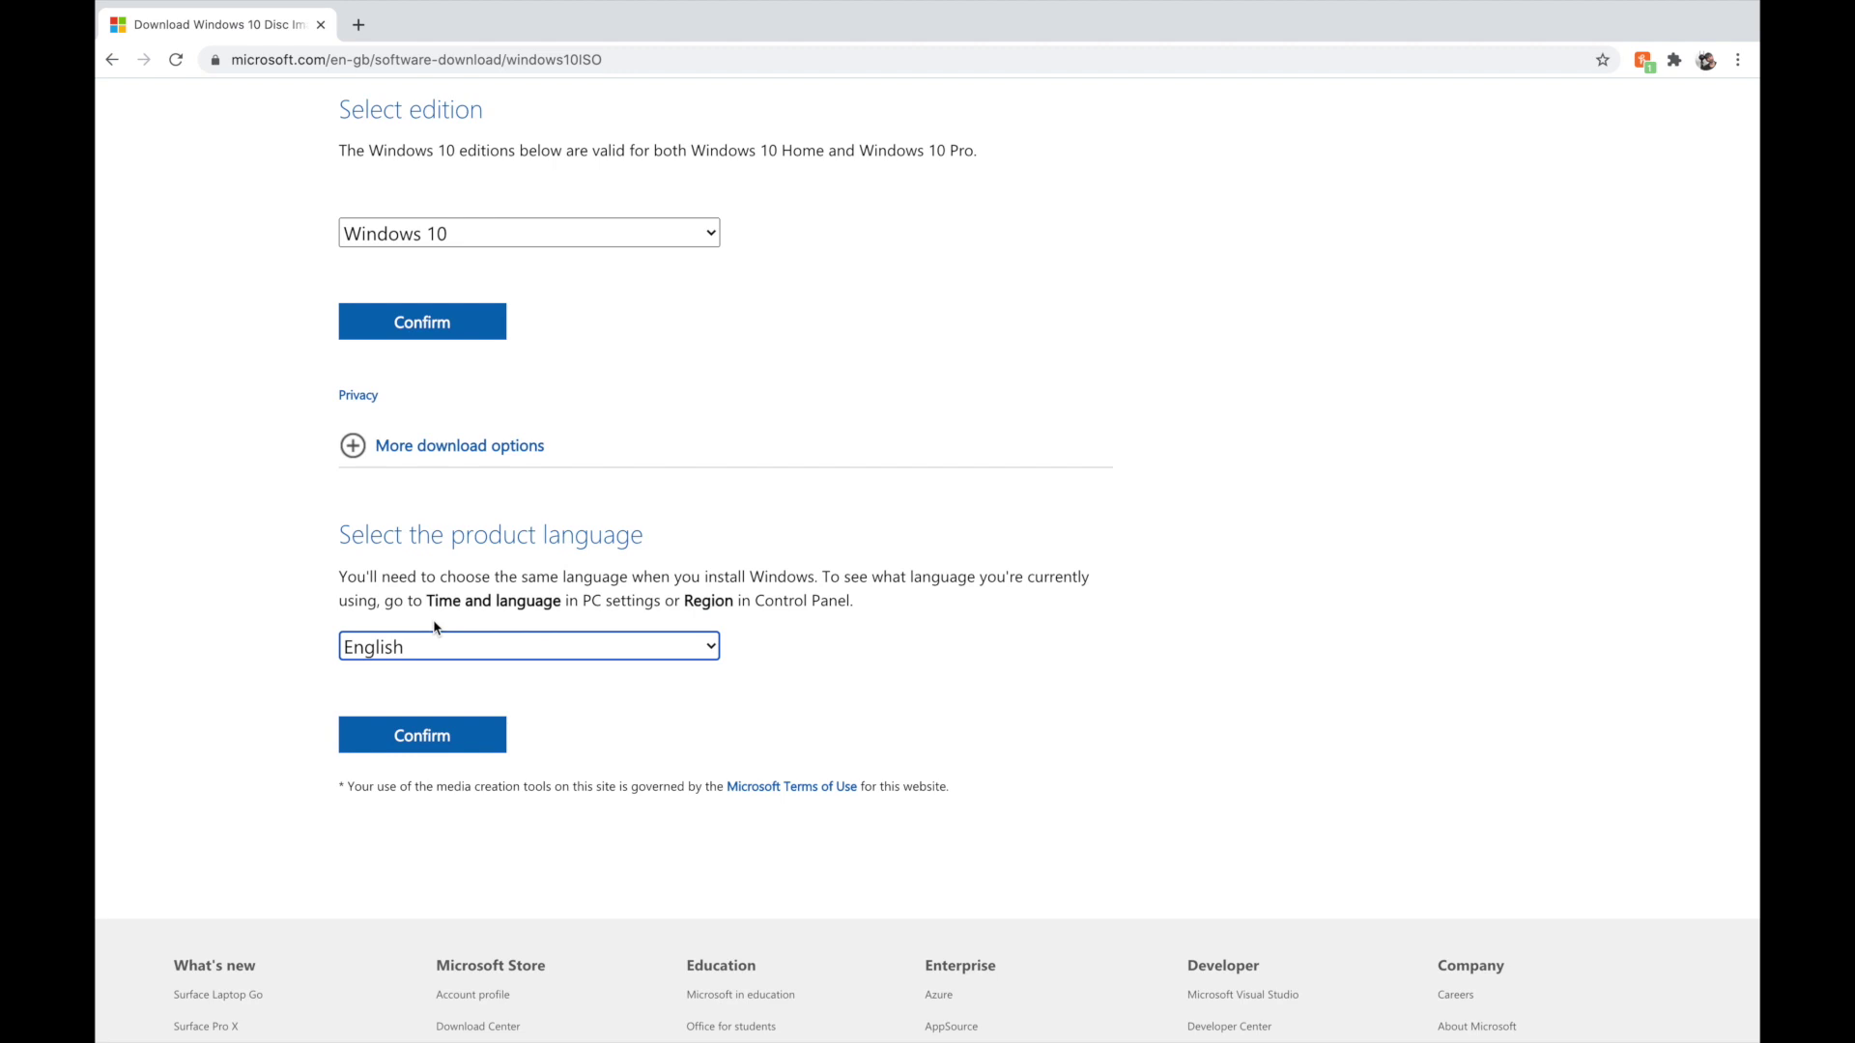
left_click(419, 731)
left_click(484, 270)
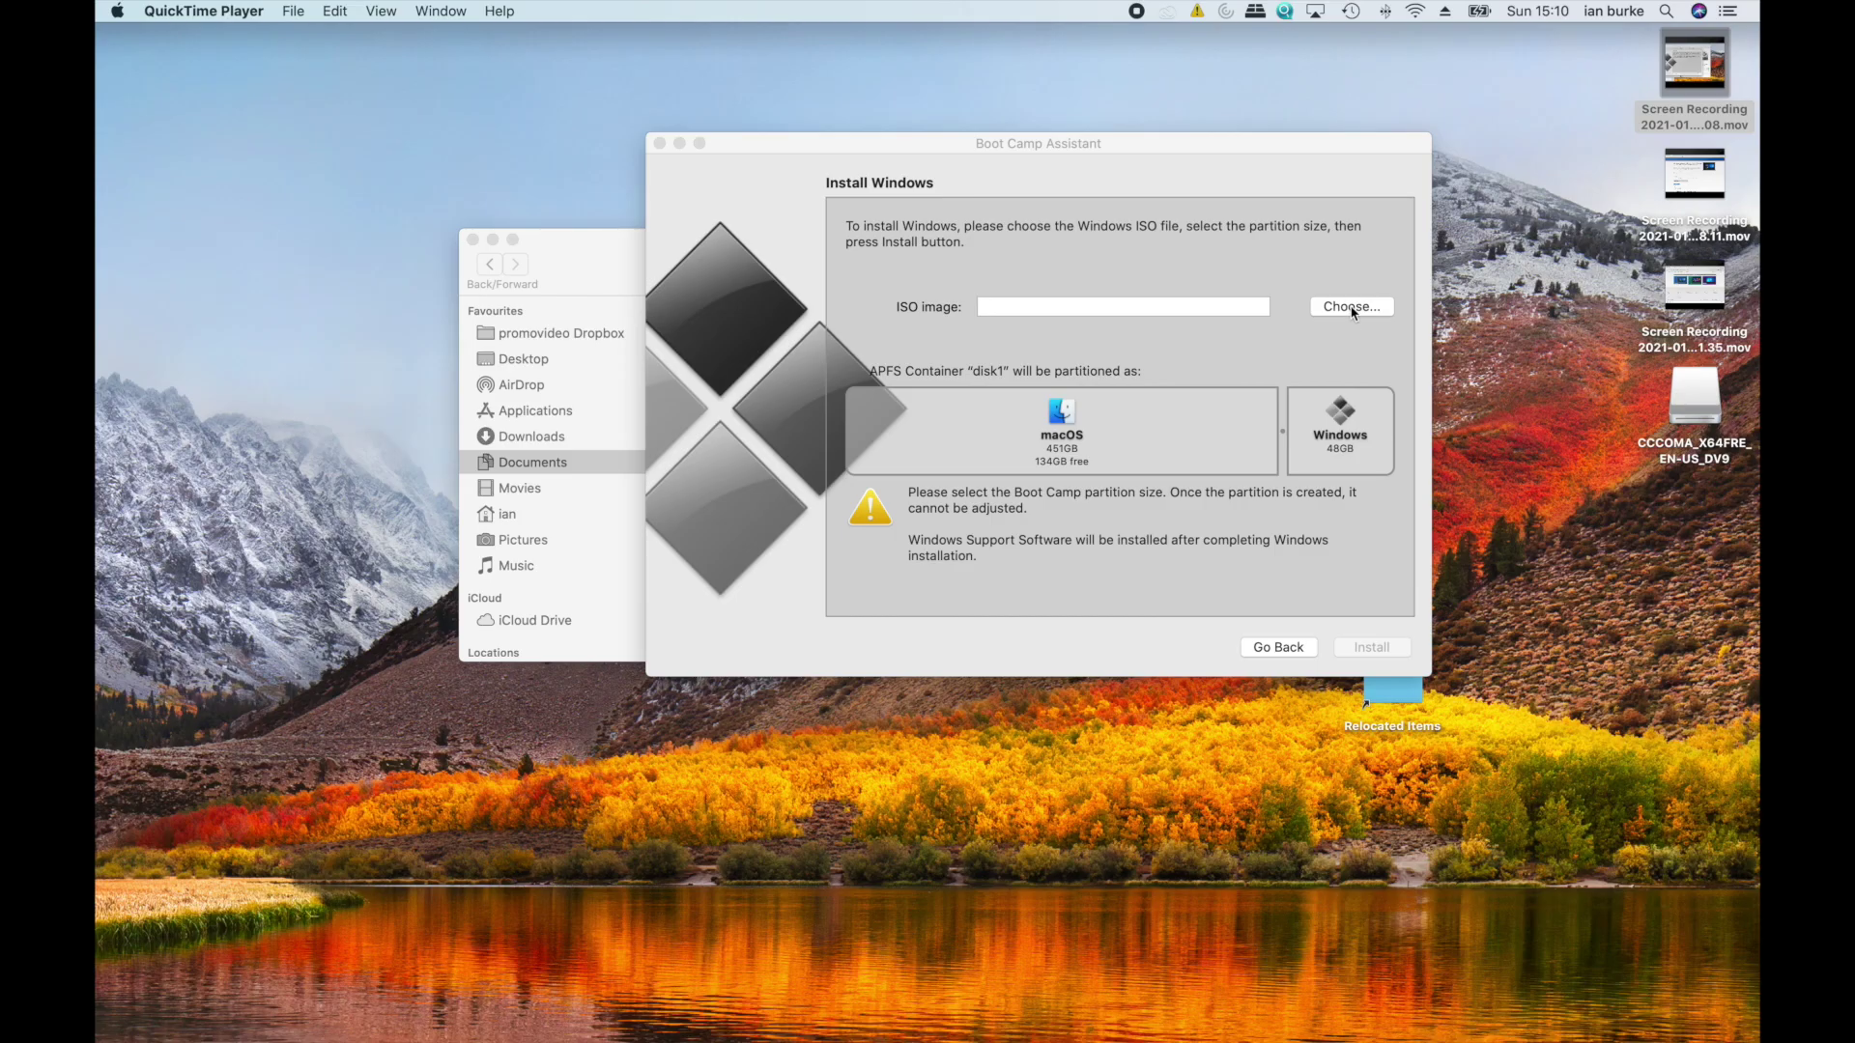
Step: Choose the Windows 10 ISO from Documents/windows in Boot Camp Assistant and start the install
left_click(1352, 312)
left_click(1351, 307)
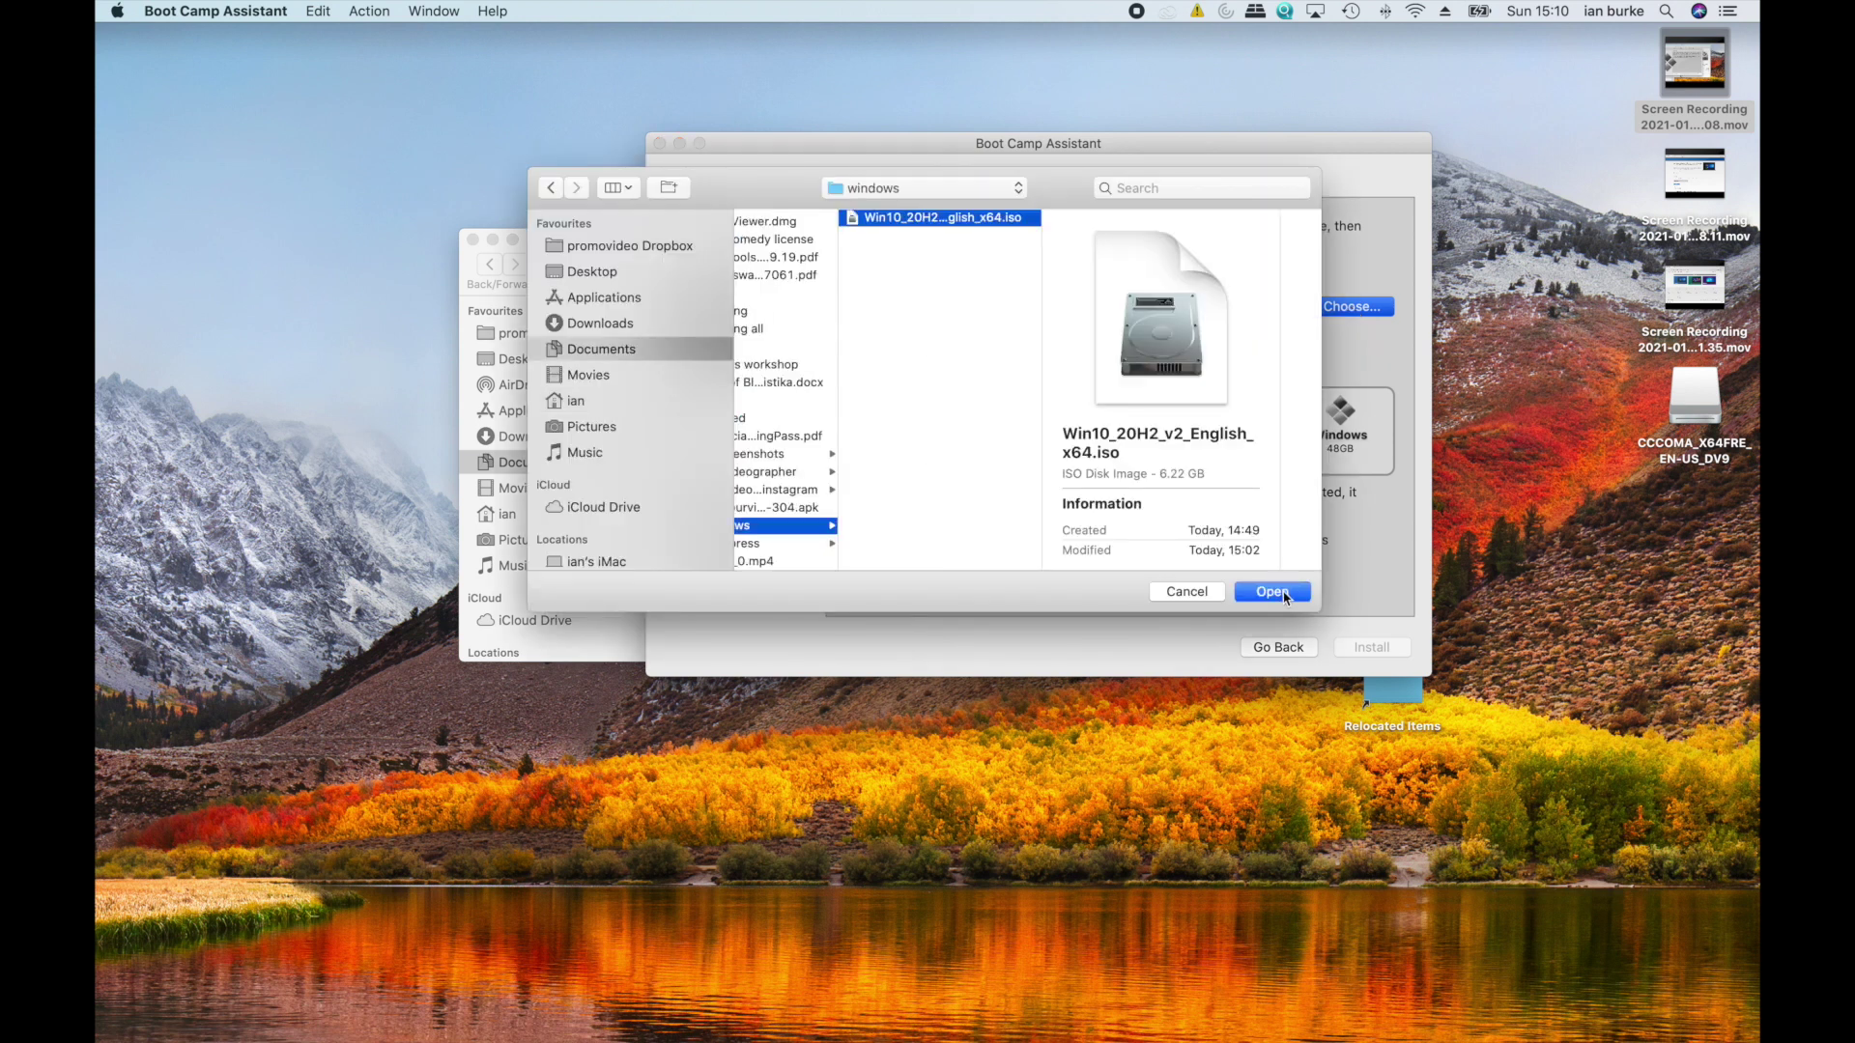
left_click(1286, 592)
left_click(1365, 649)
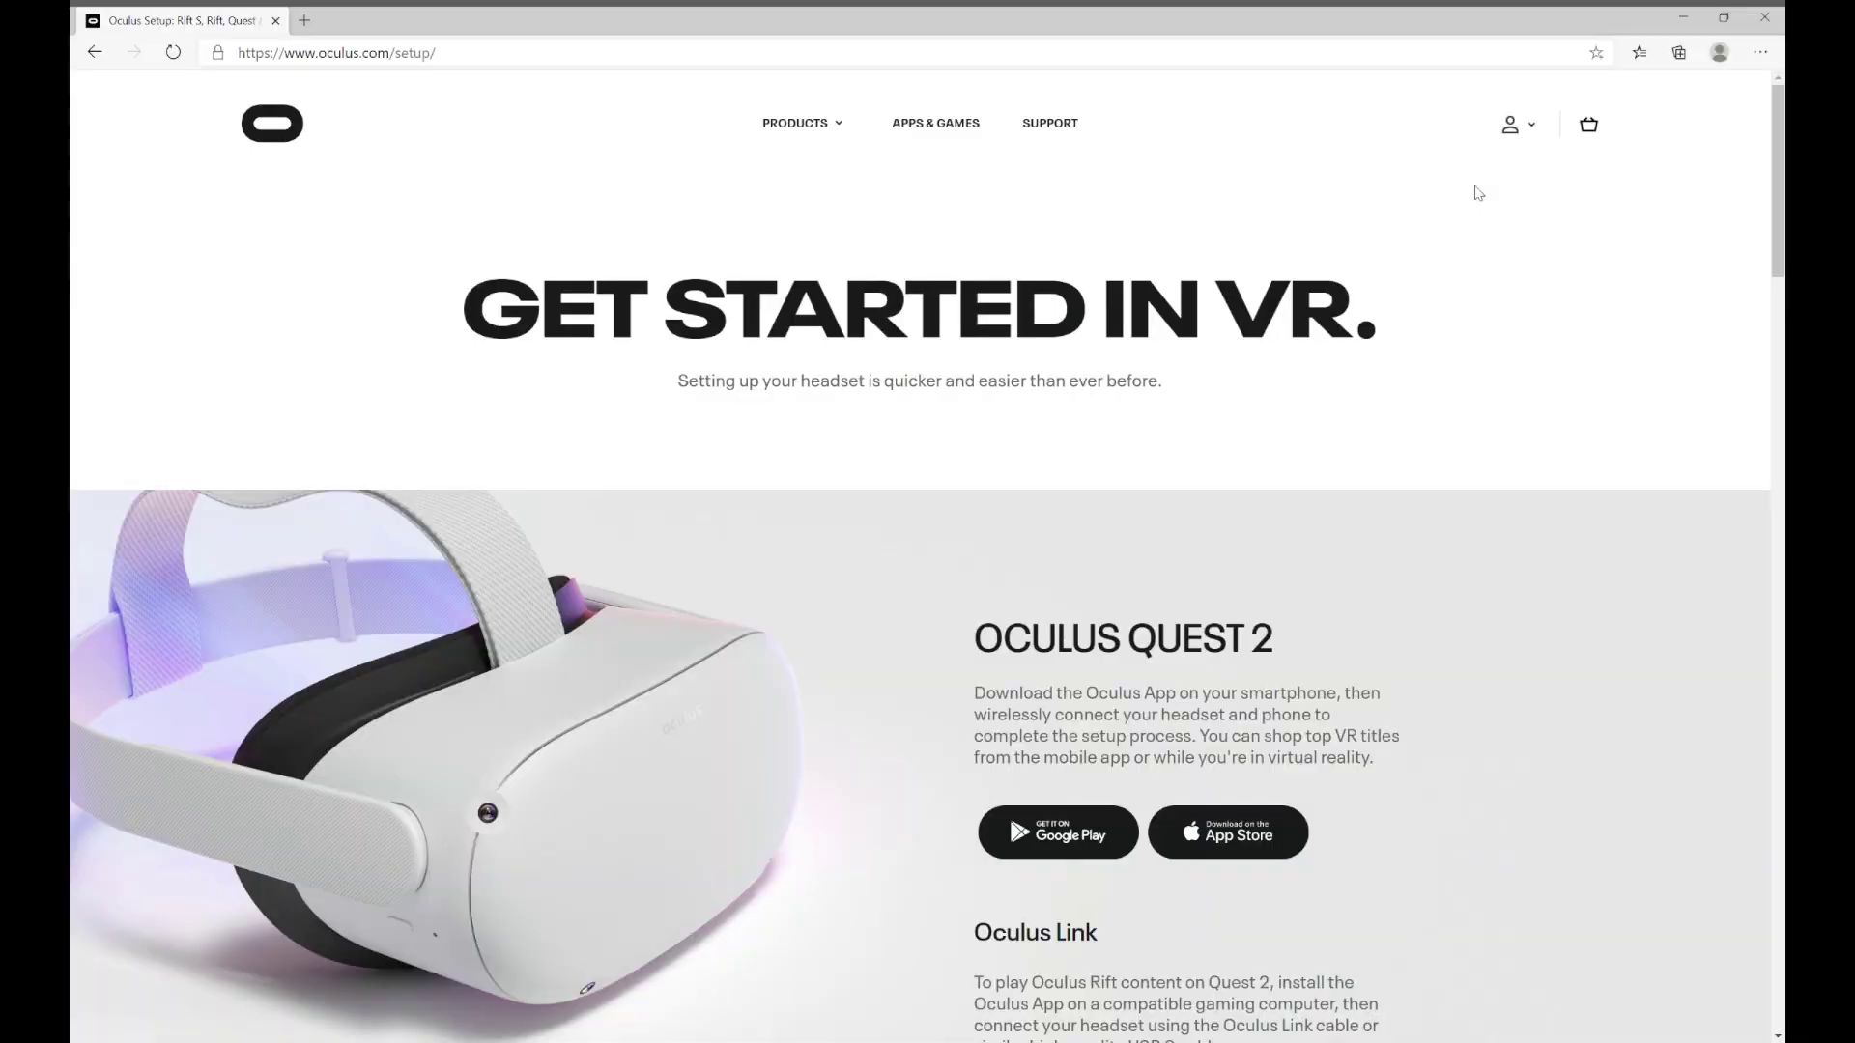
Step: Download the Oculus PC software installer from the Oculus Link section of oculus.com/setup
scroll(1477, 192, "down", 5)
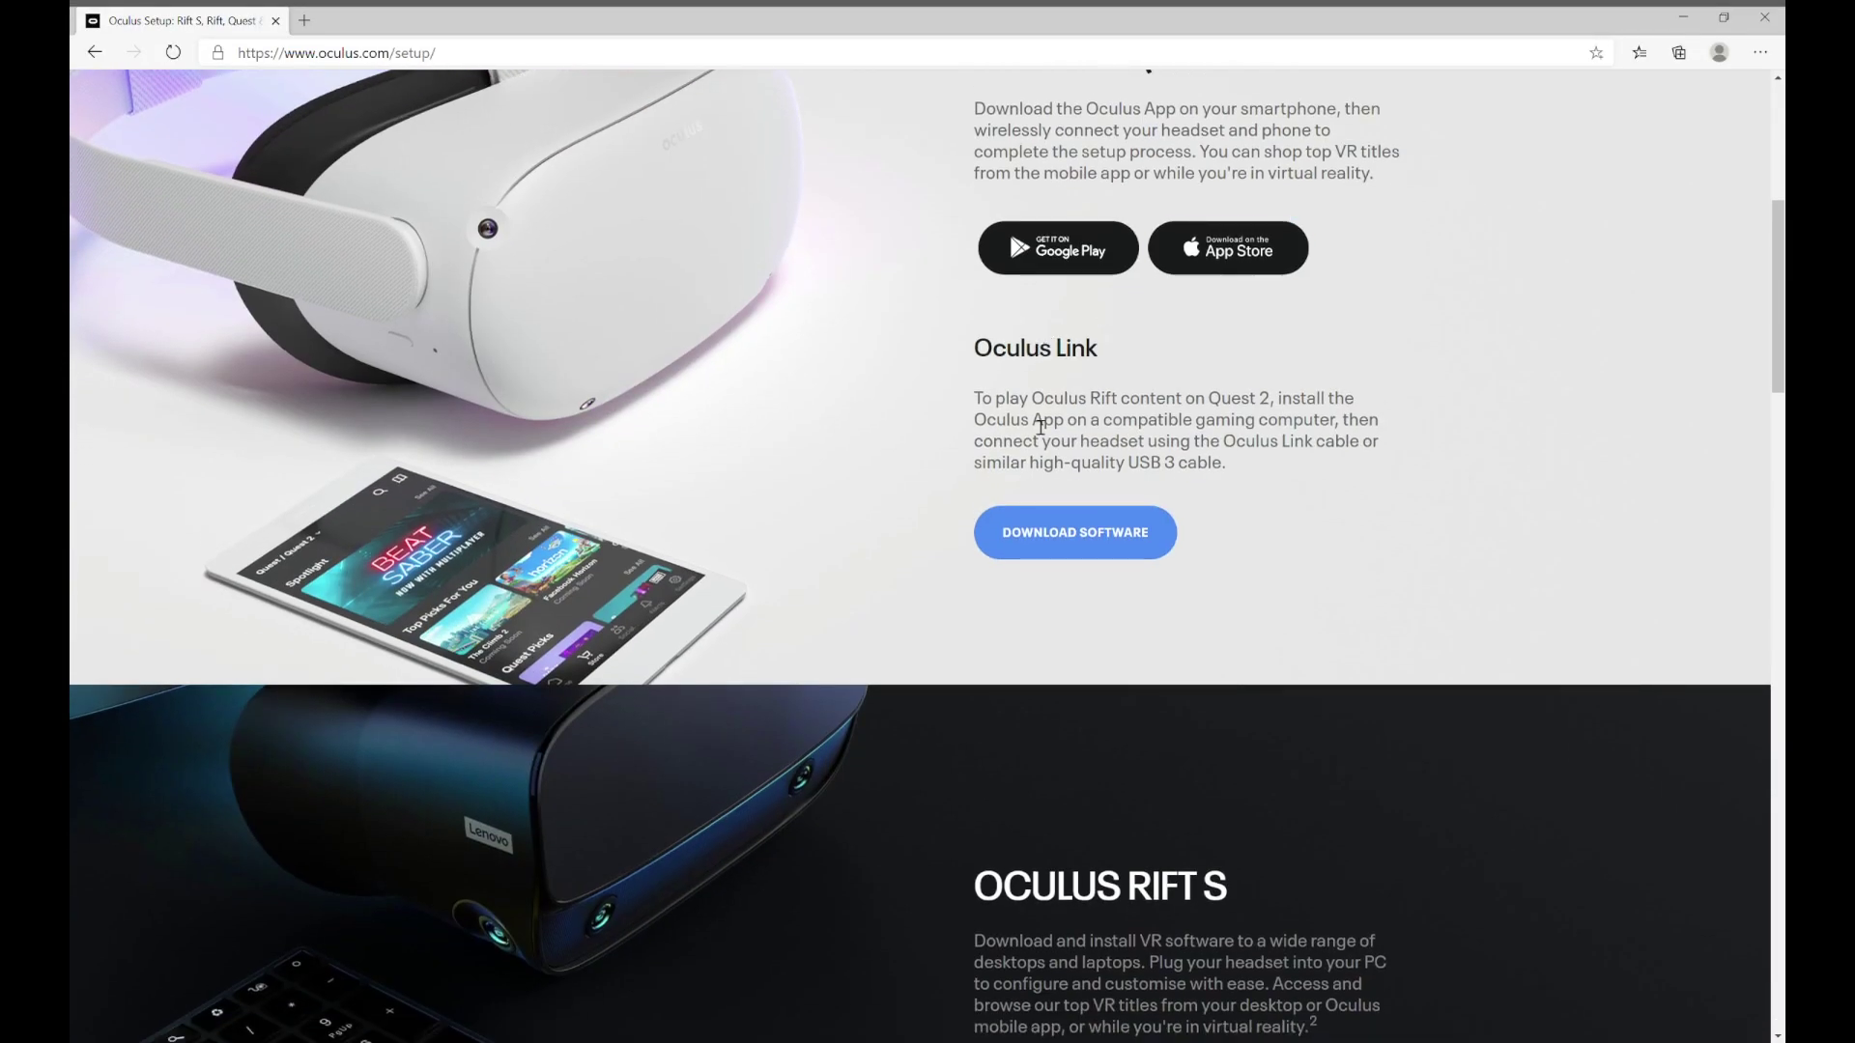
left_click(1090, 528)
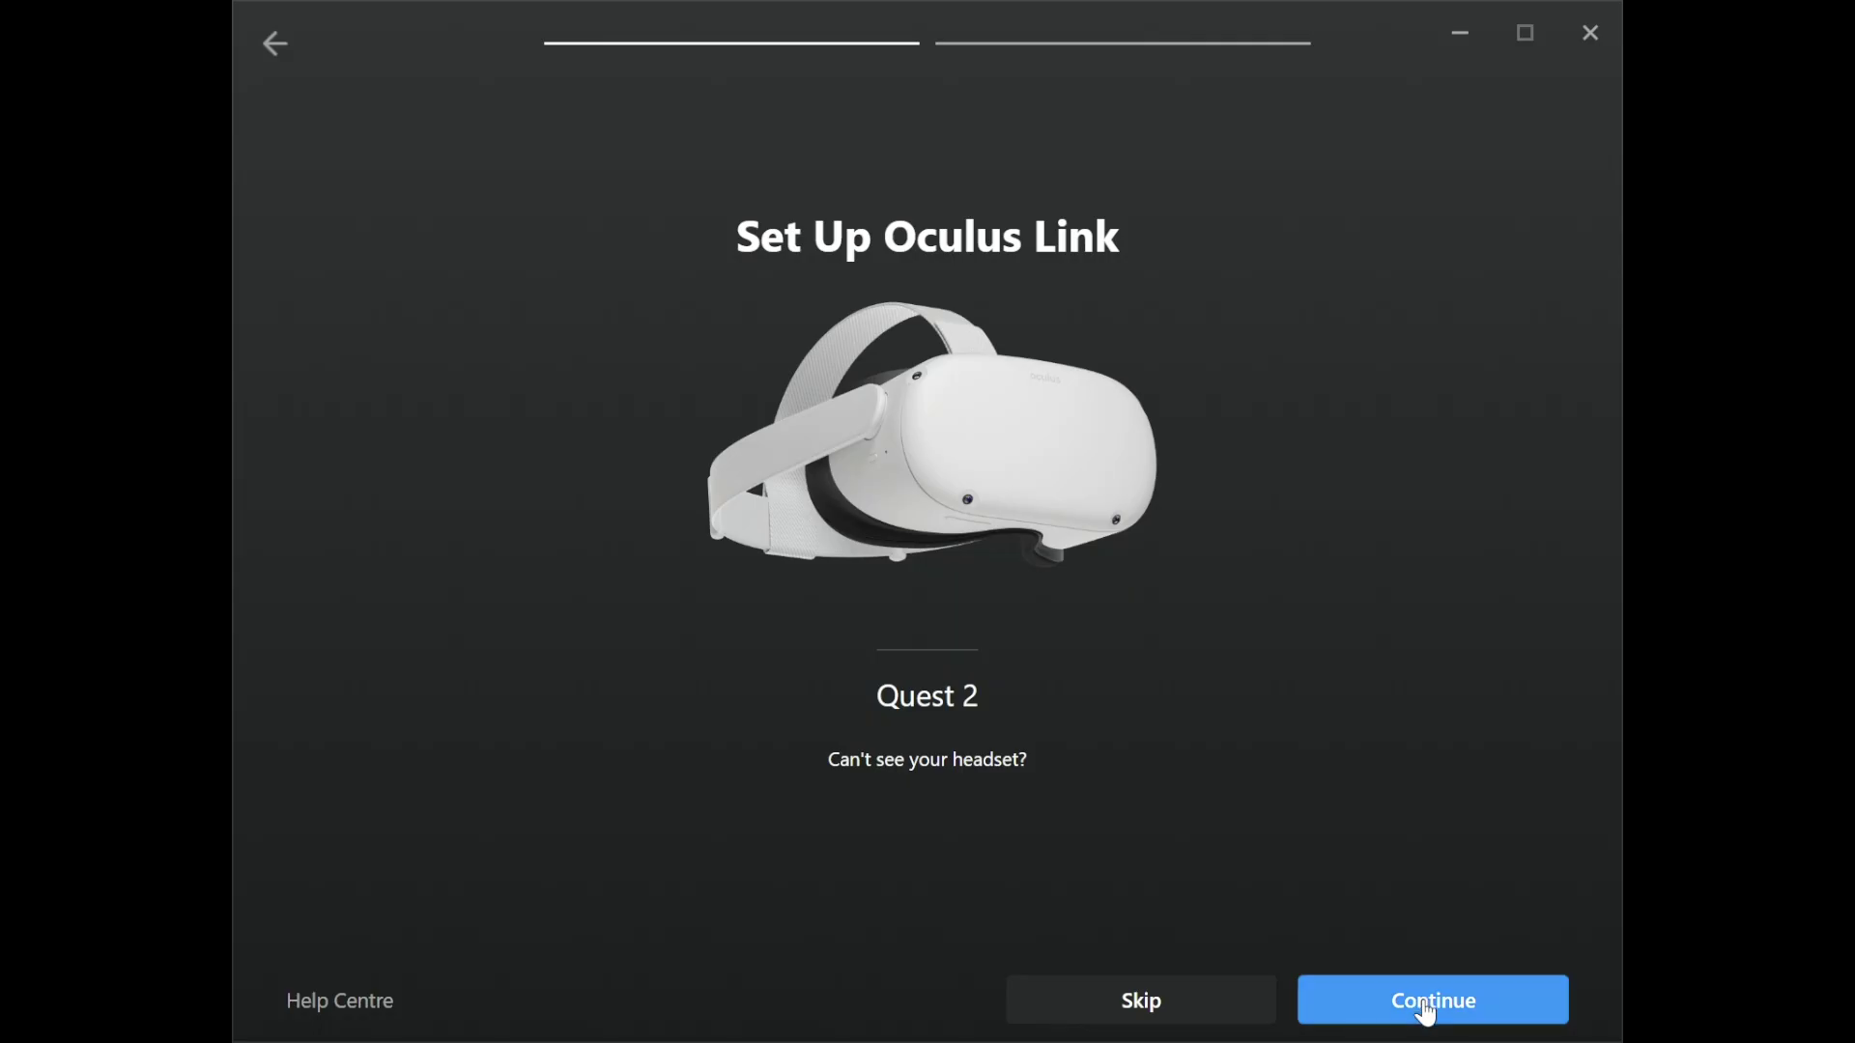
Step: Continue the Quest 2 Link setup and accept the required GPU driver update
left_click(1420, 1005)
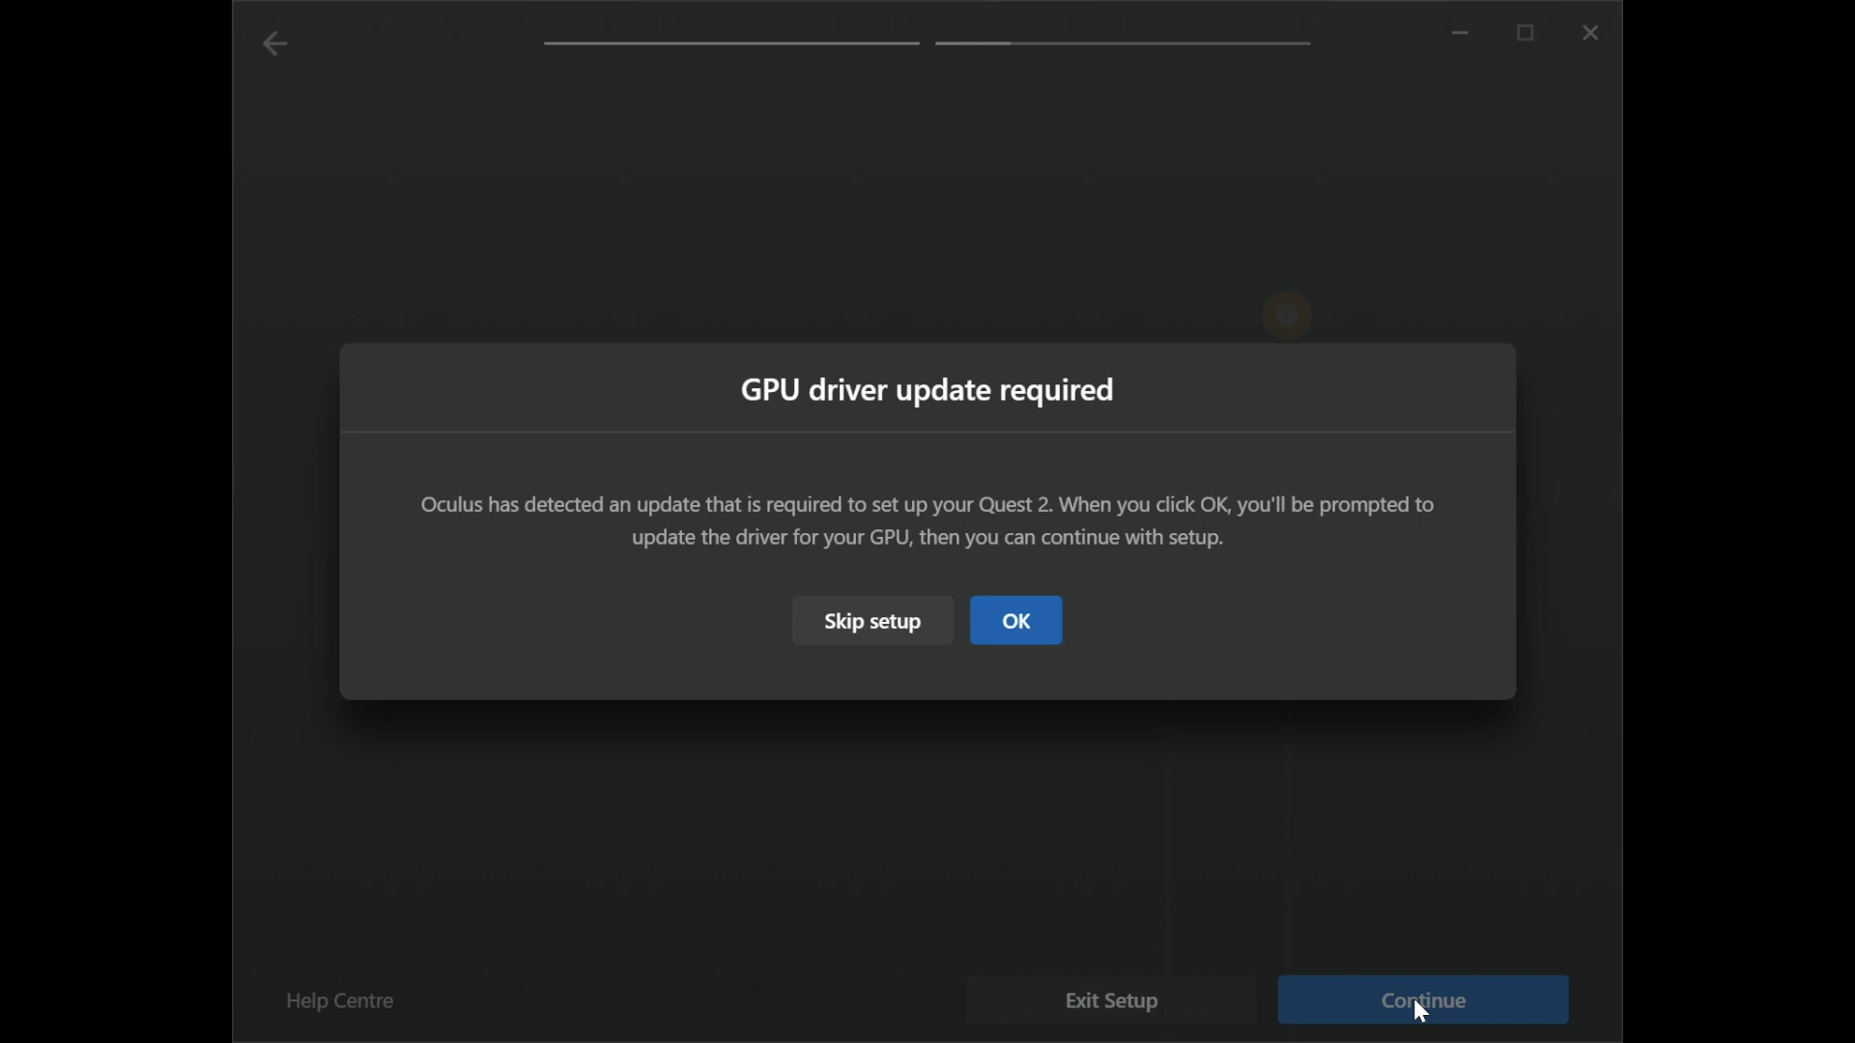
left_click(1039, 638)
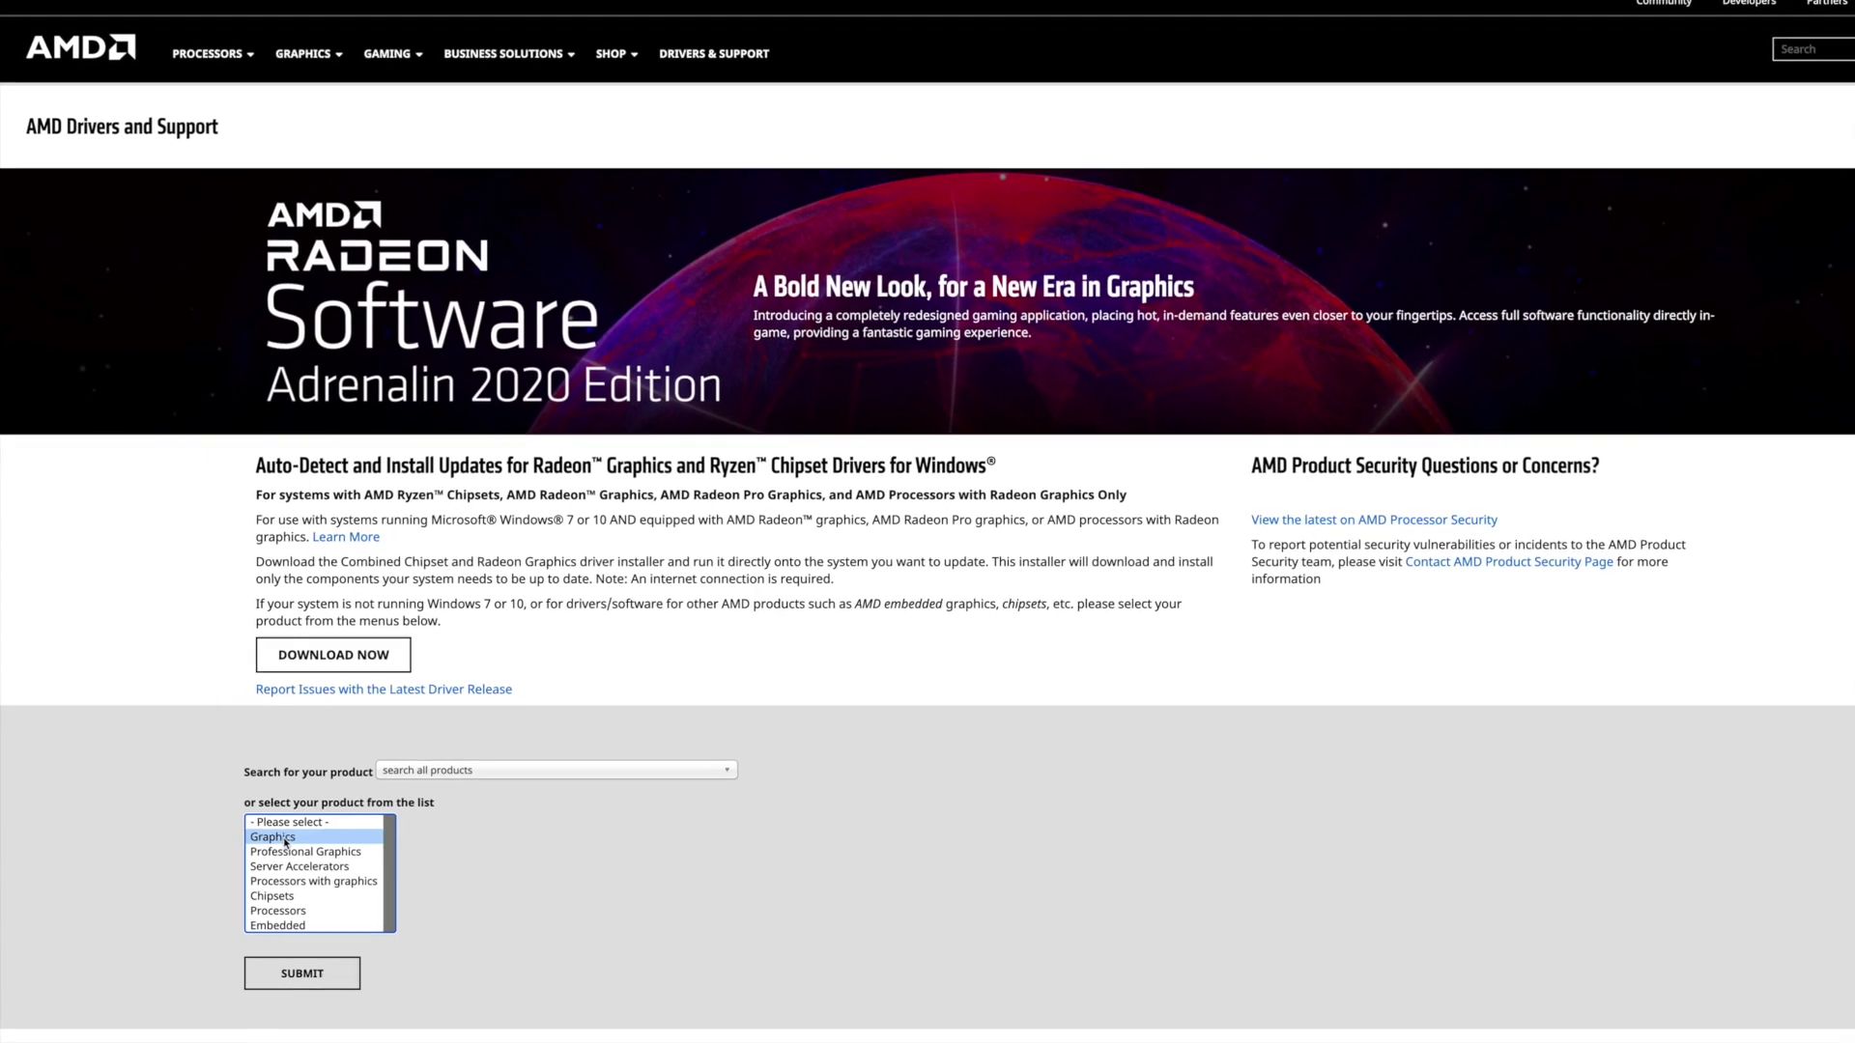
Step: Select Graphics > Mac Graphics > Apple Boot Camp in AMD's product finder and submit
left_click(289, 844)
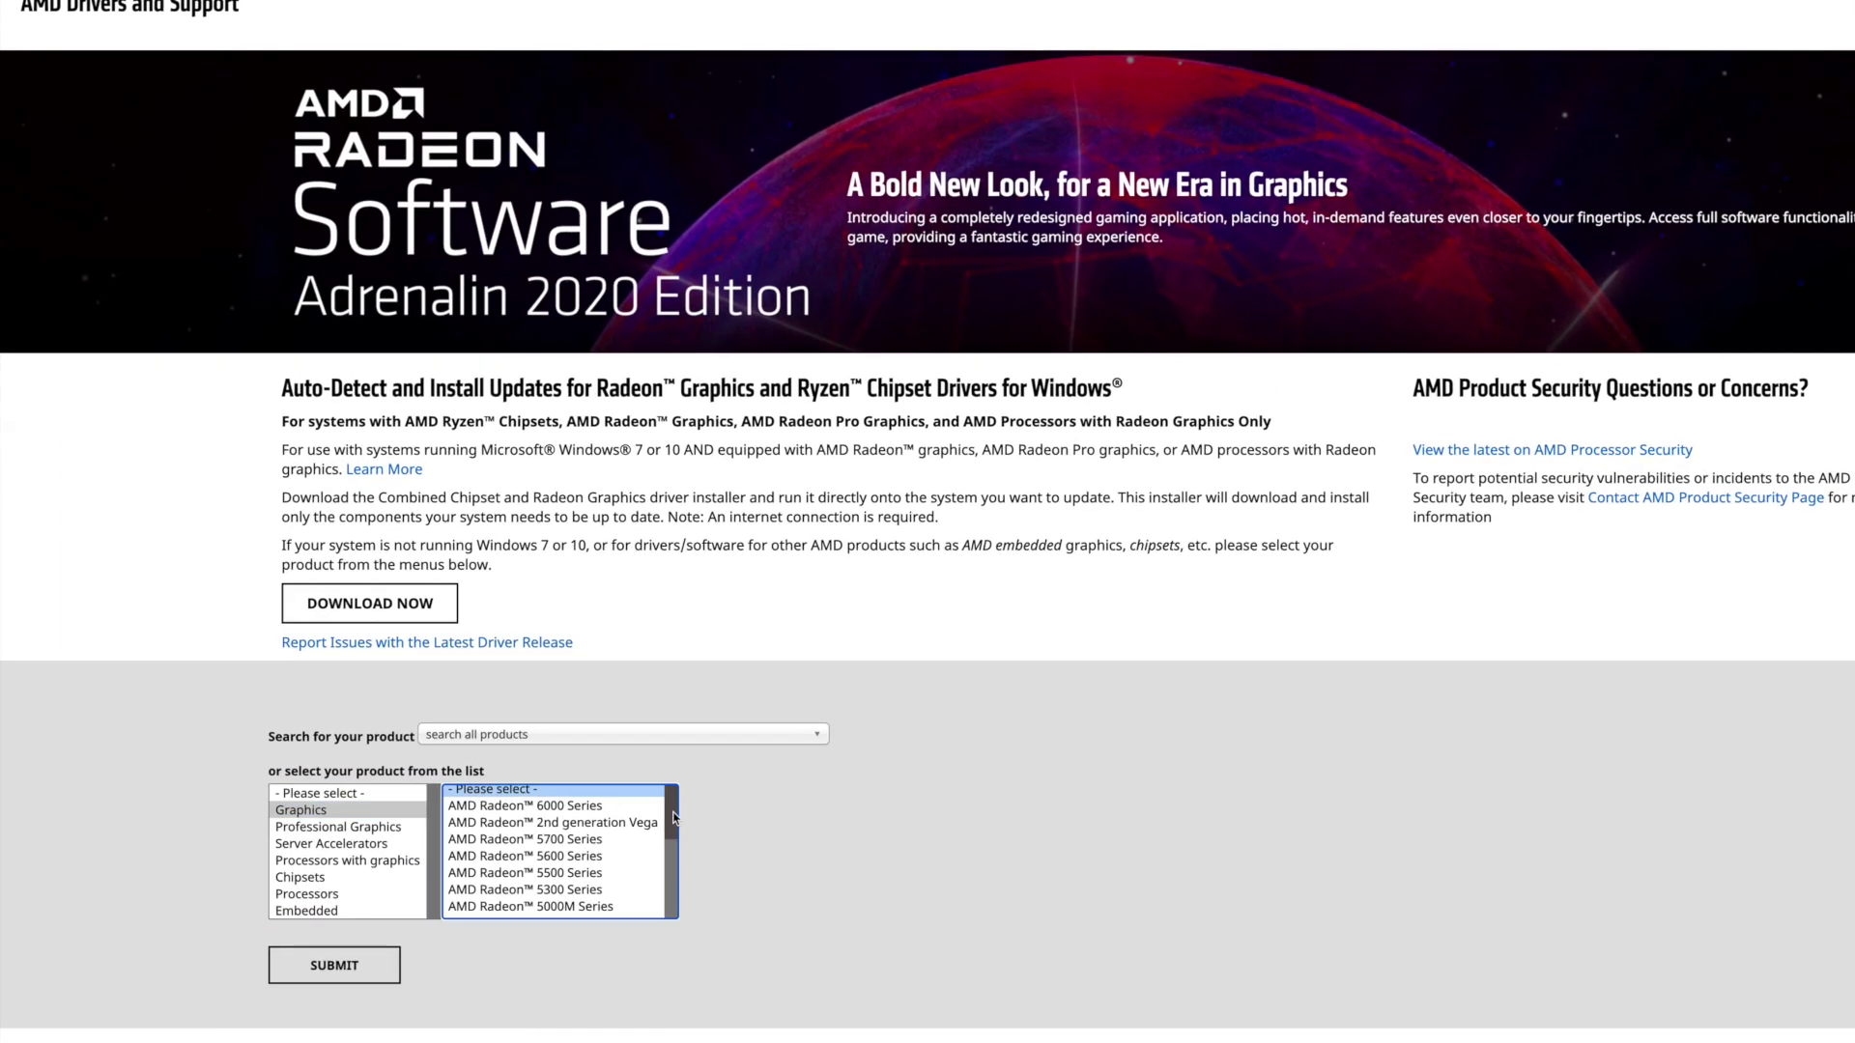
left_click_drag(615, 837, 690, 878)
left_click_drag(794, 852, 794, 869)
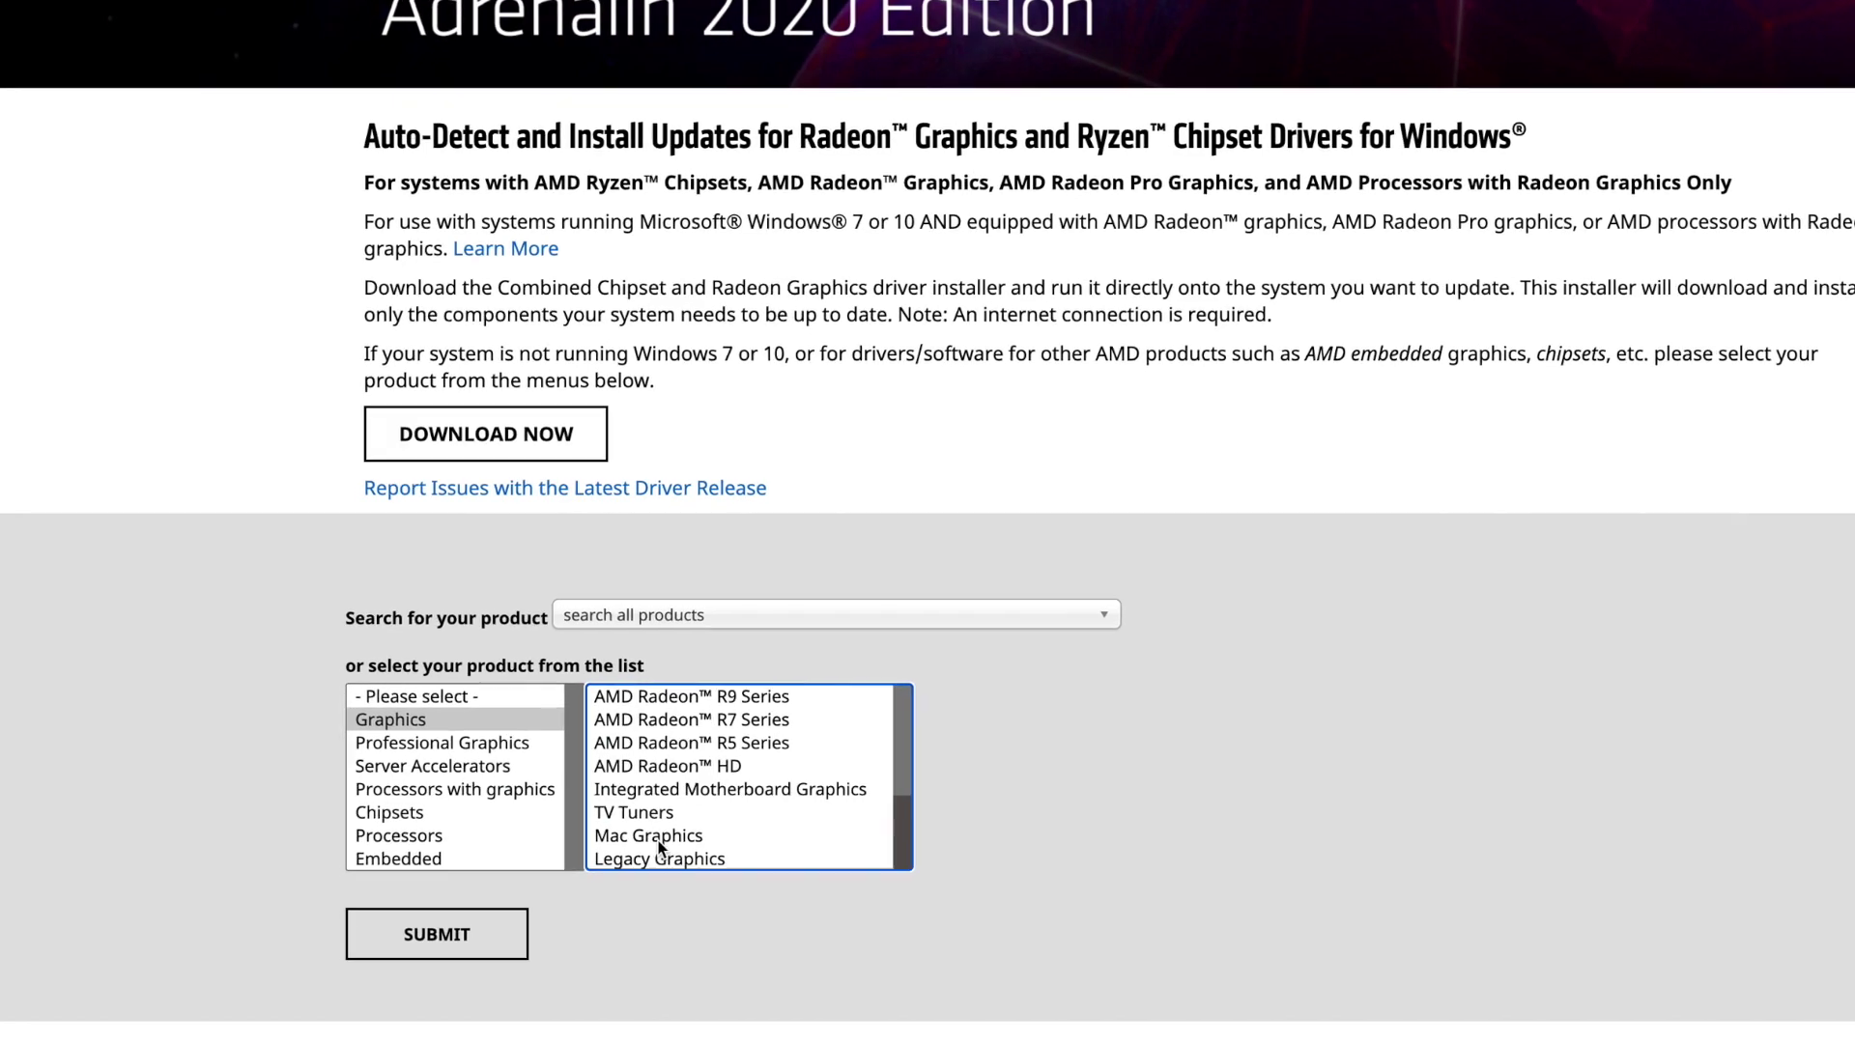
left_click(715, 864)
left_click(1063, 706)
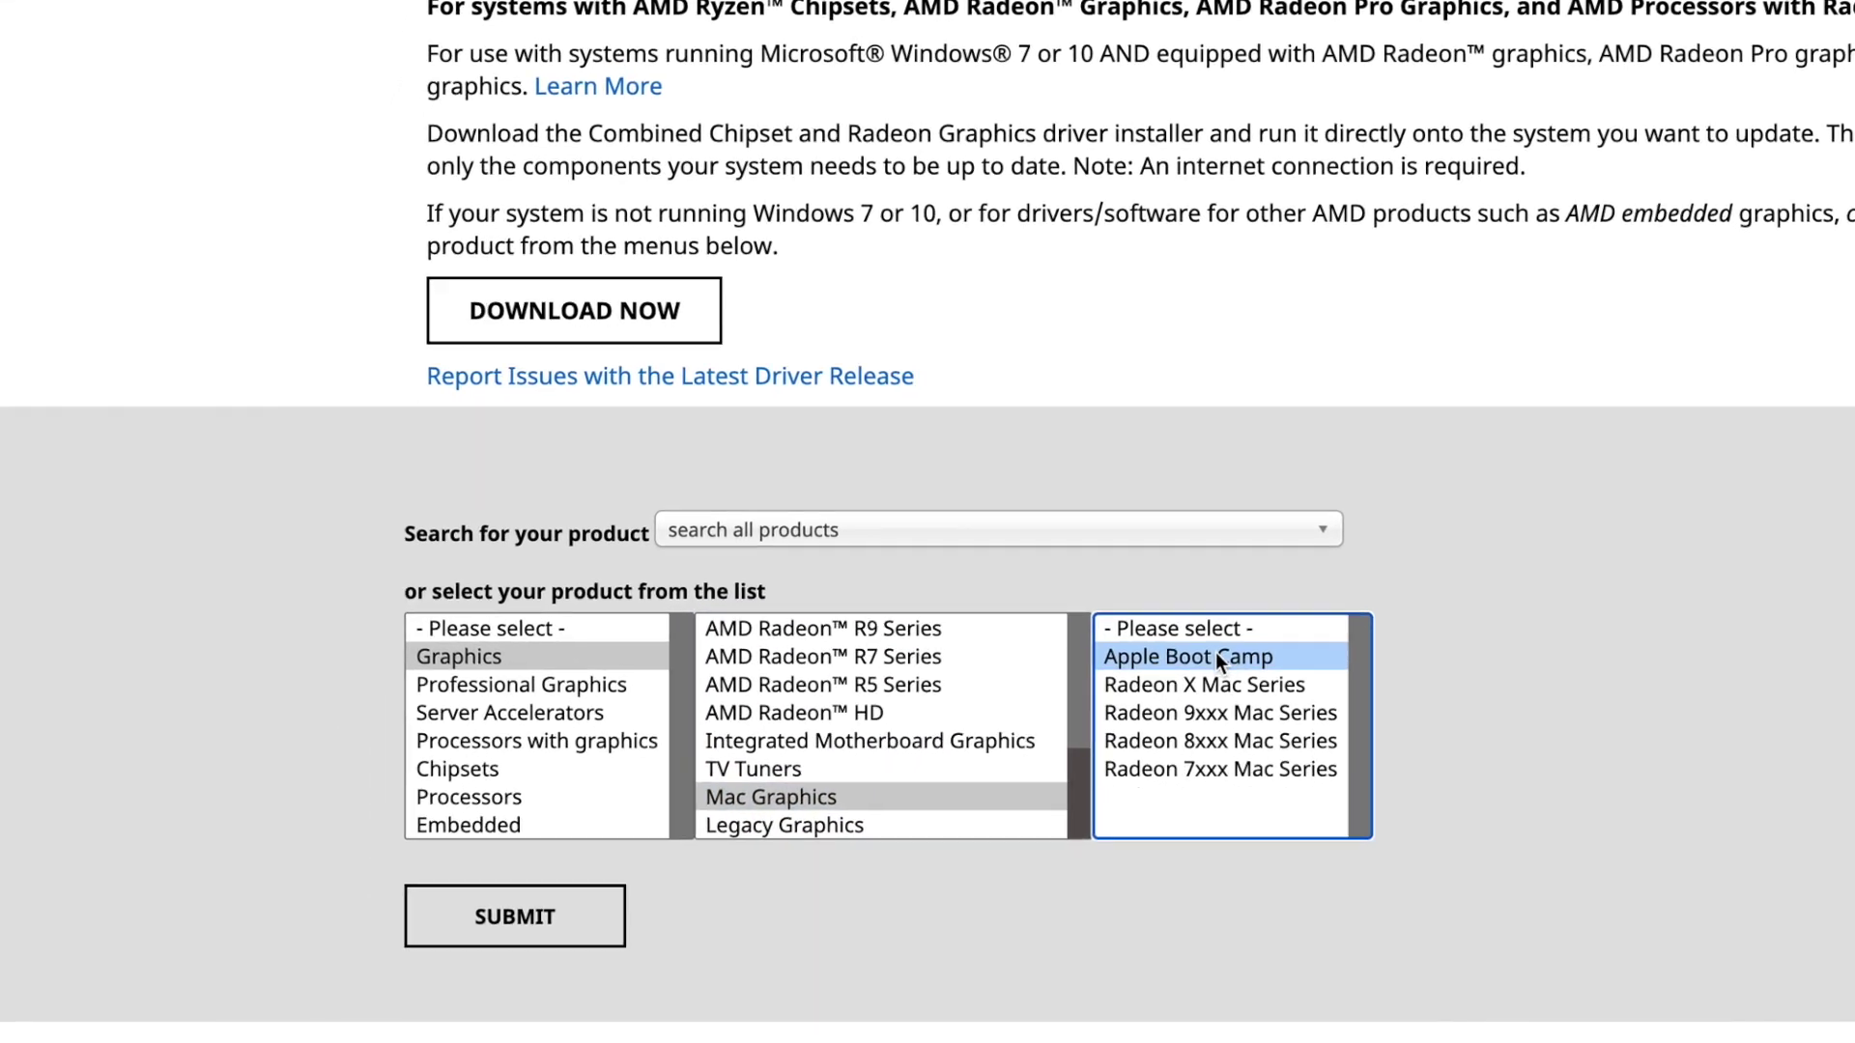
left_click(529, 912)
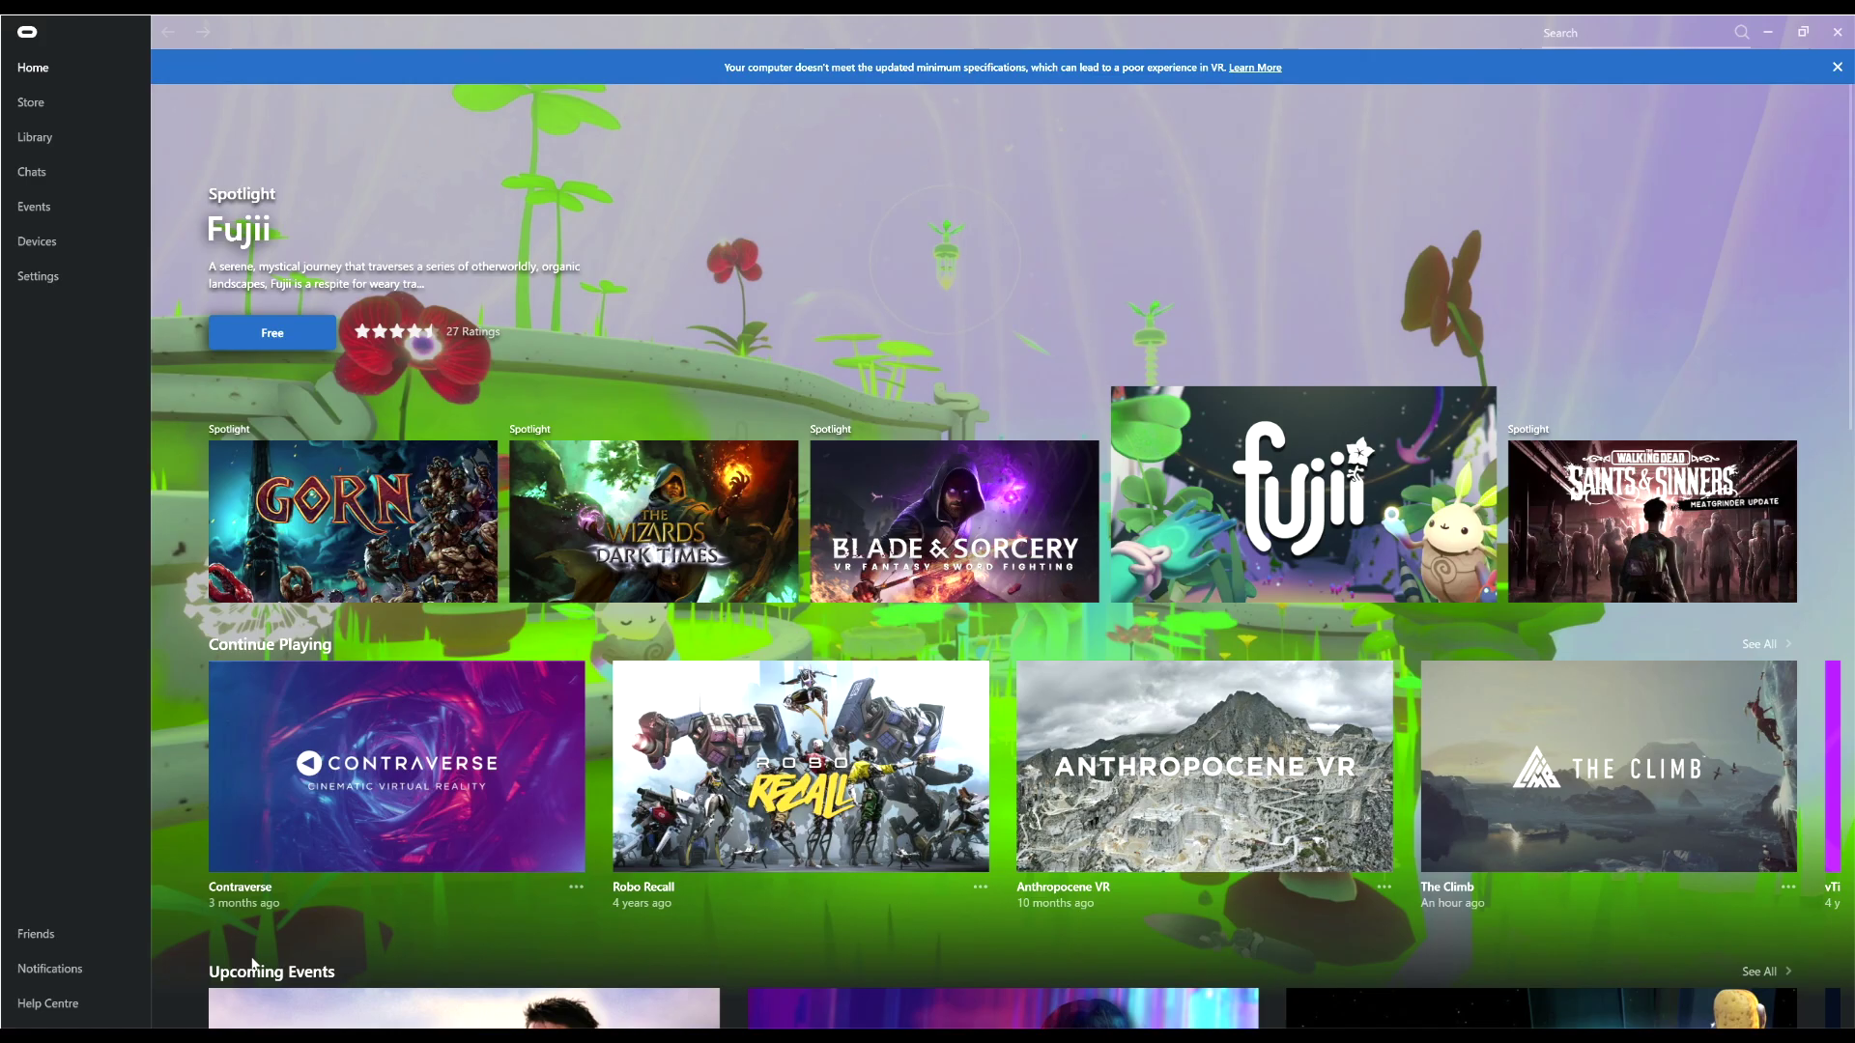
Step: Set Quest 2 graphics to 90 Hz and manual 1.7x resolution (5408 x 2736), then save and restart
left_click(39, 243)
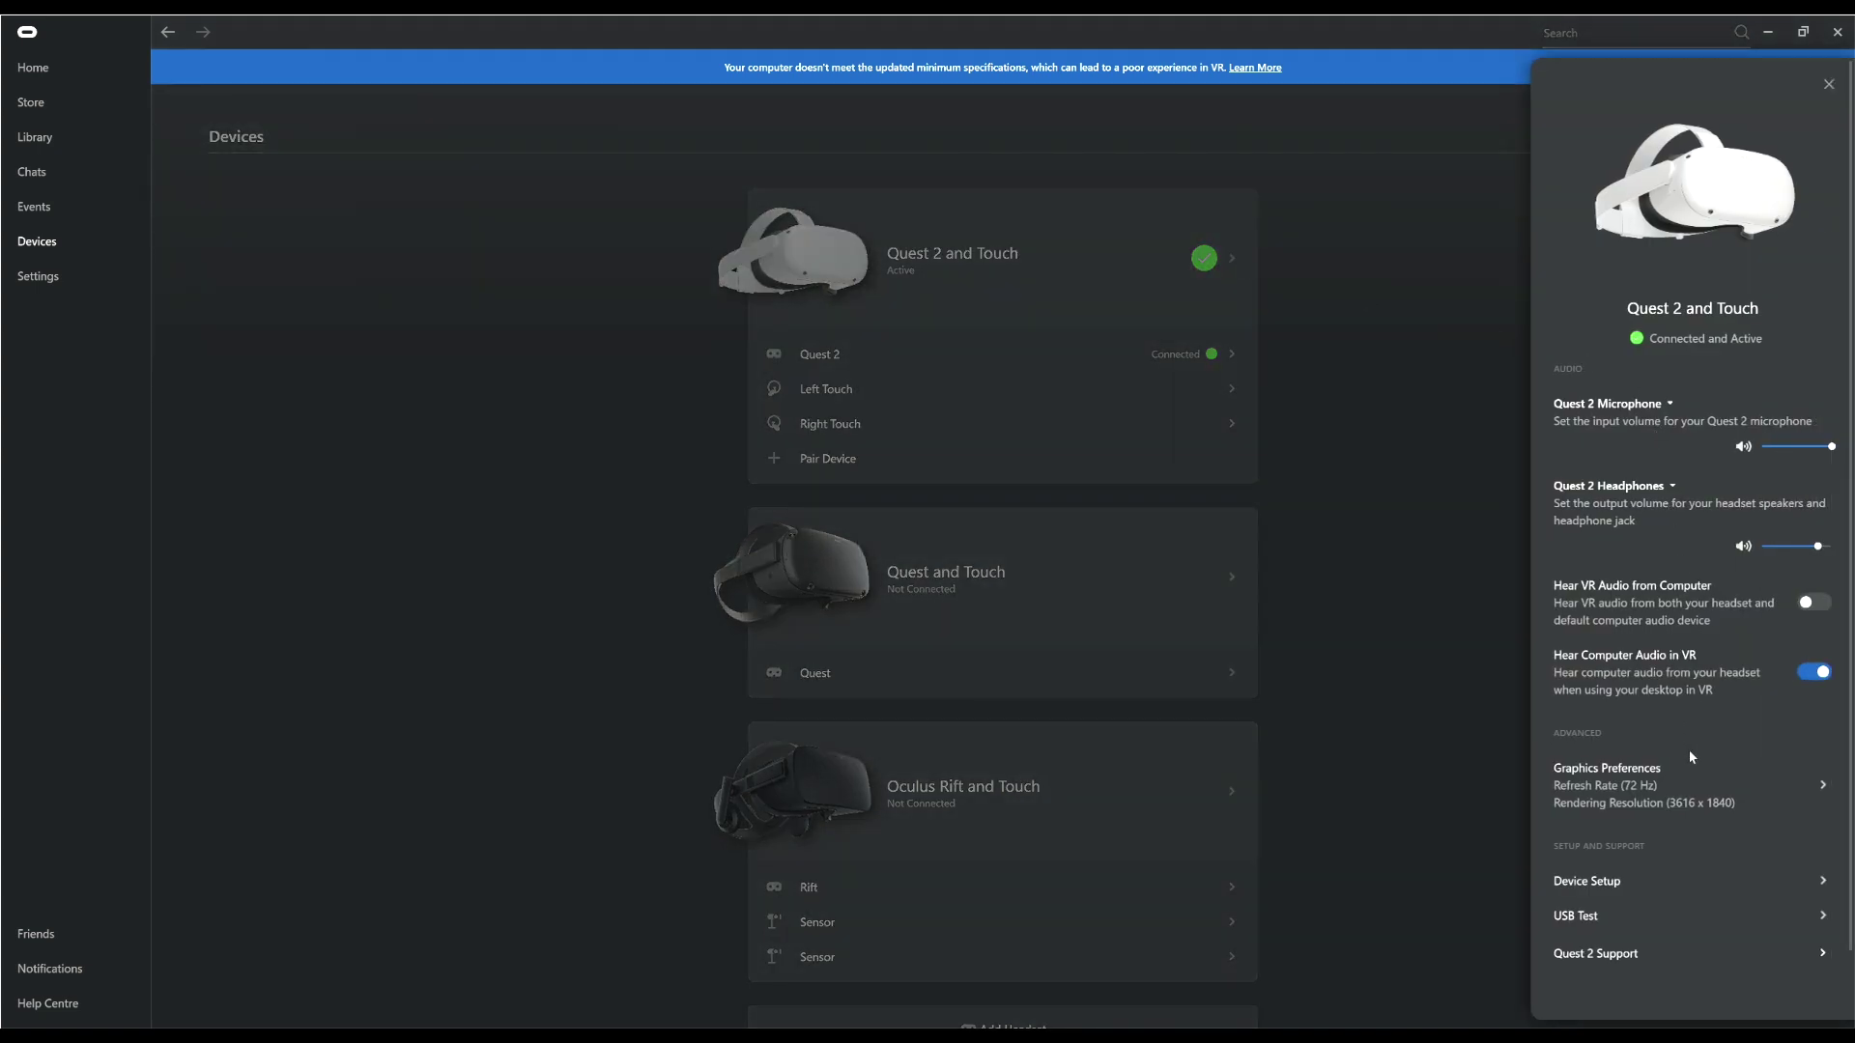
left_click(1819, 787)
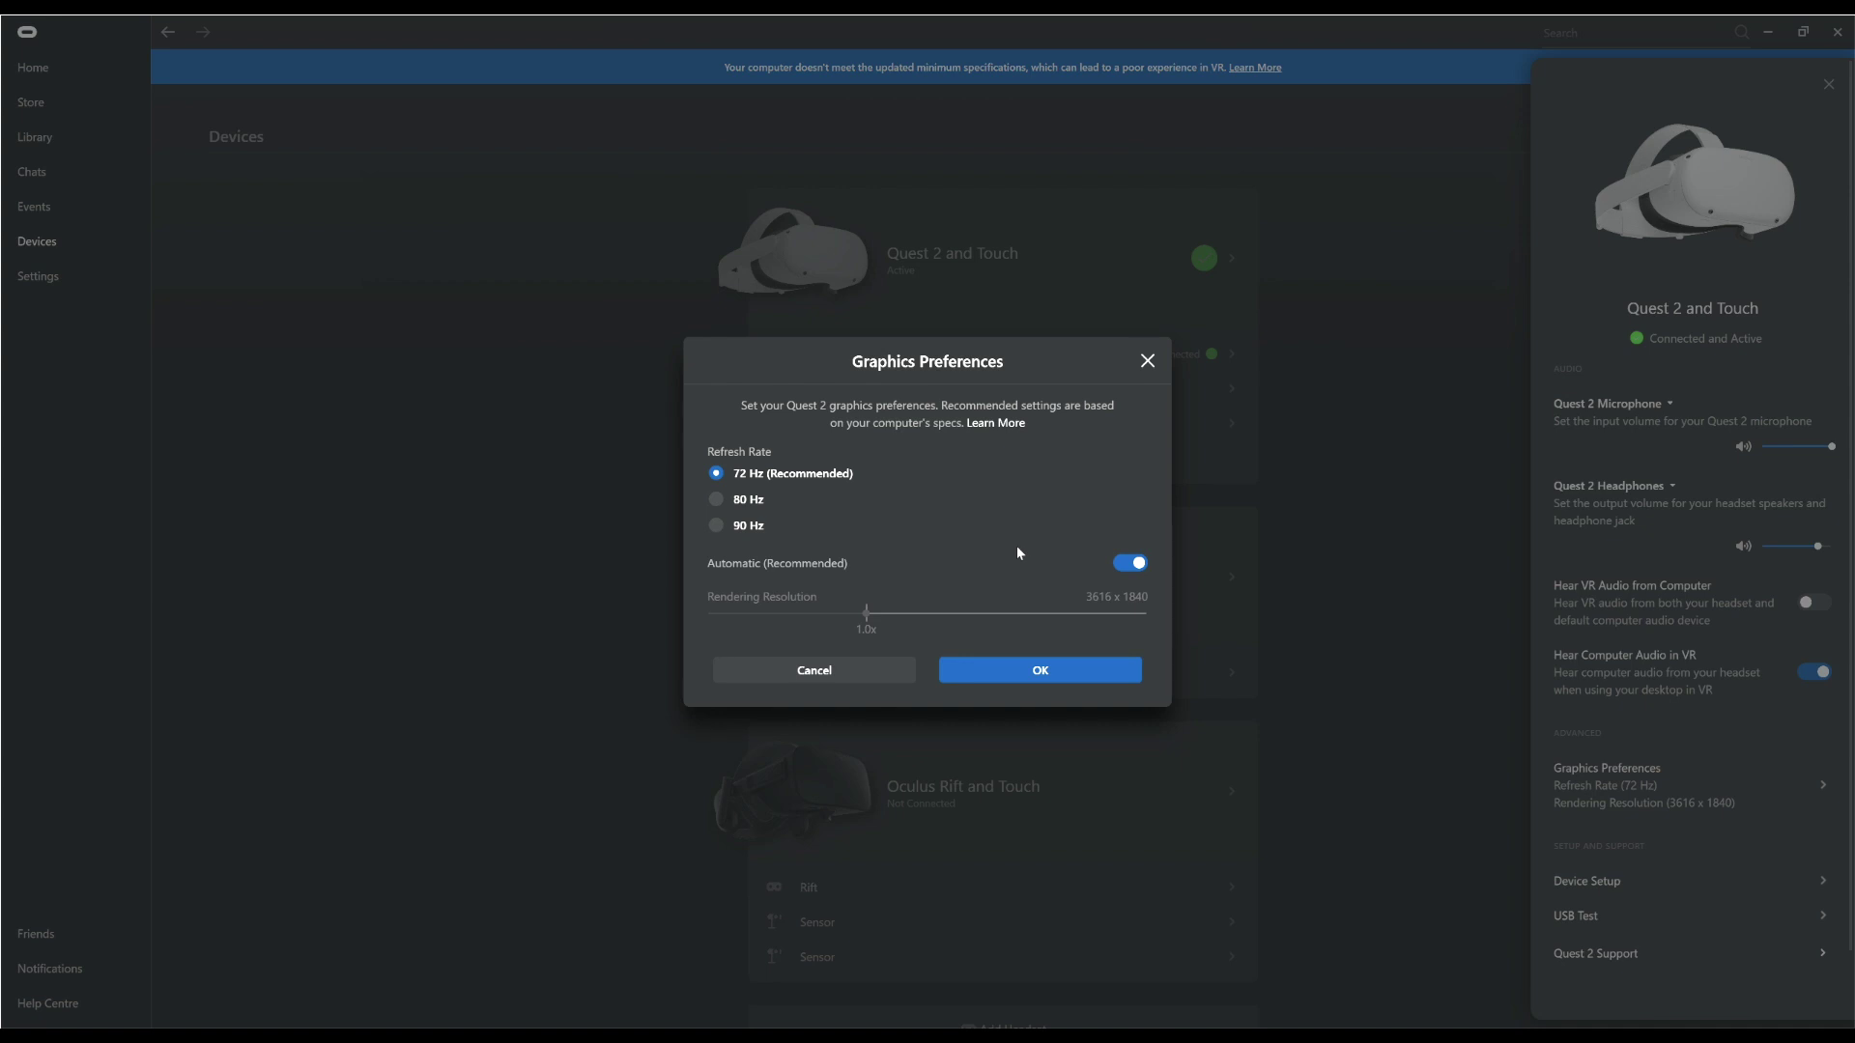
left_click(1130, 566)
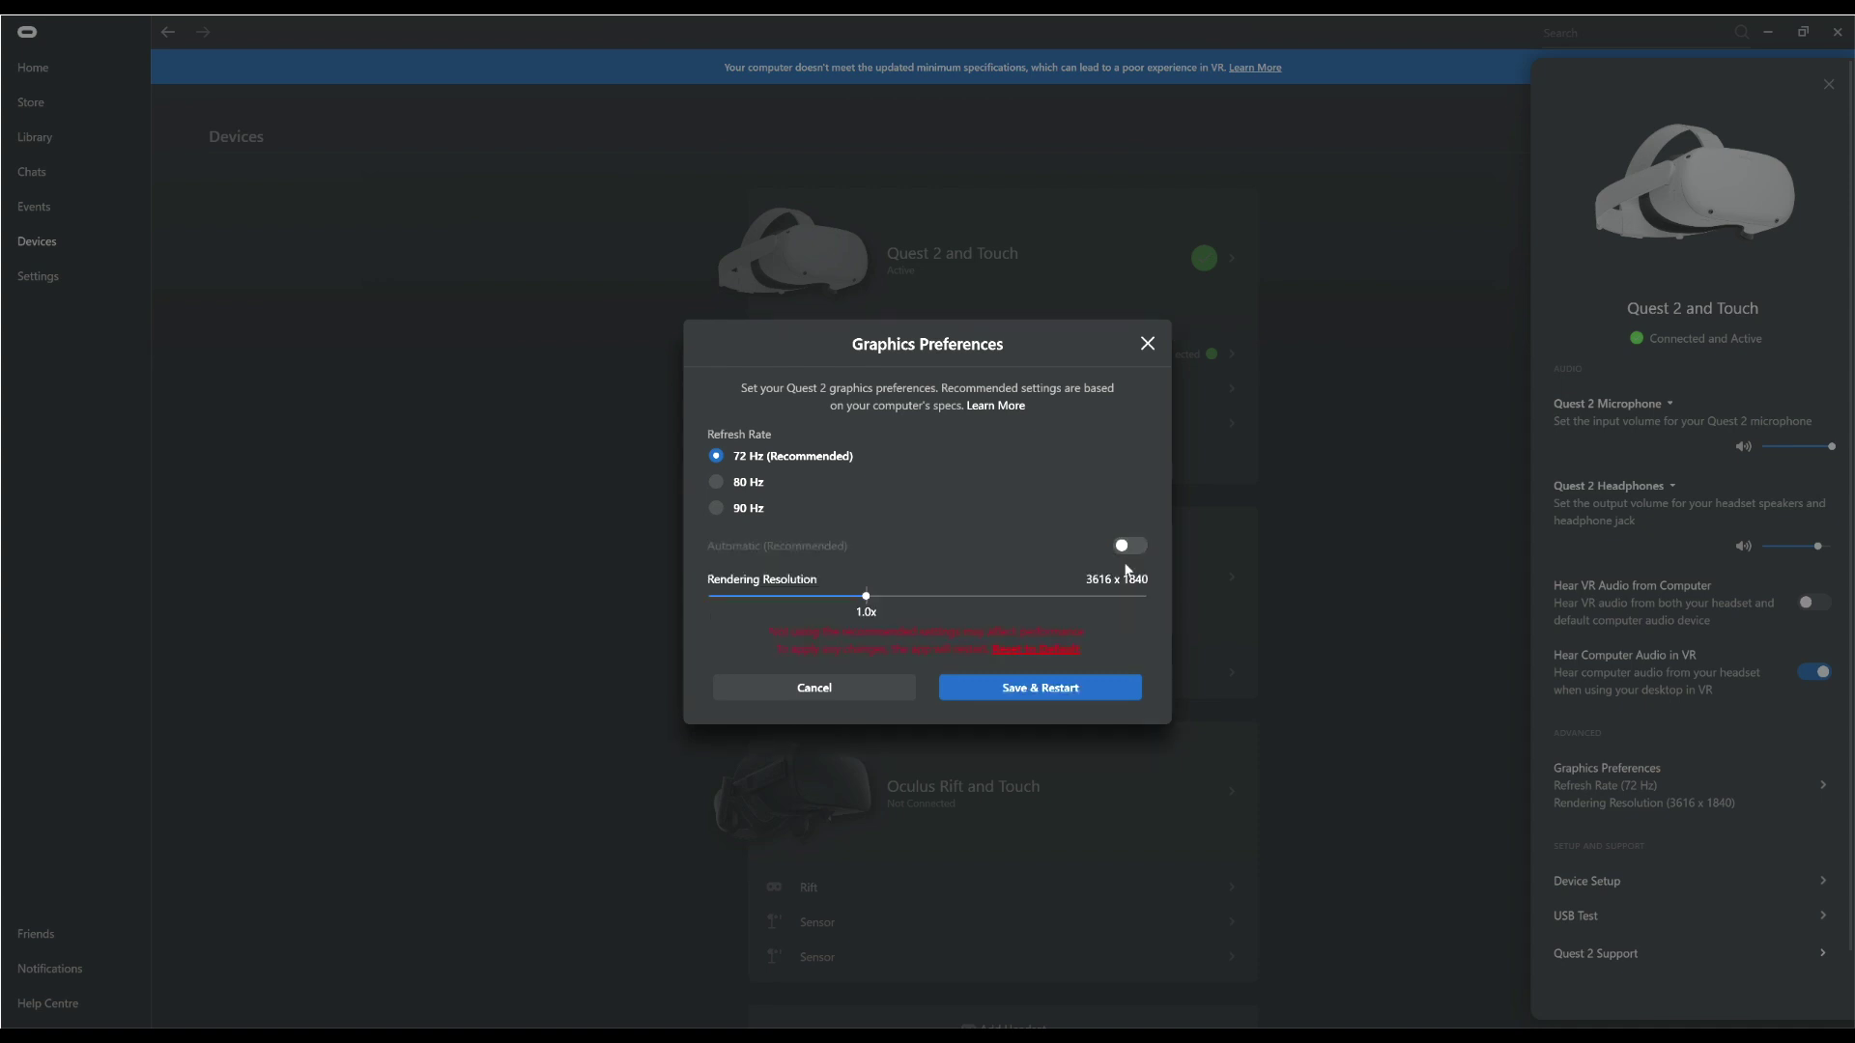
left_click(717, 509)
left_click_drag(869, 600, 1164, 606)
left_click(1041, 687)
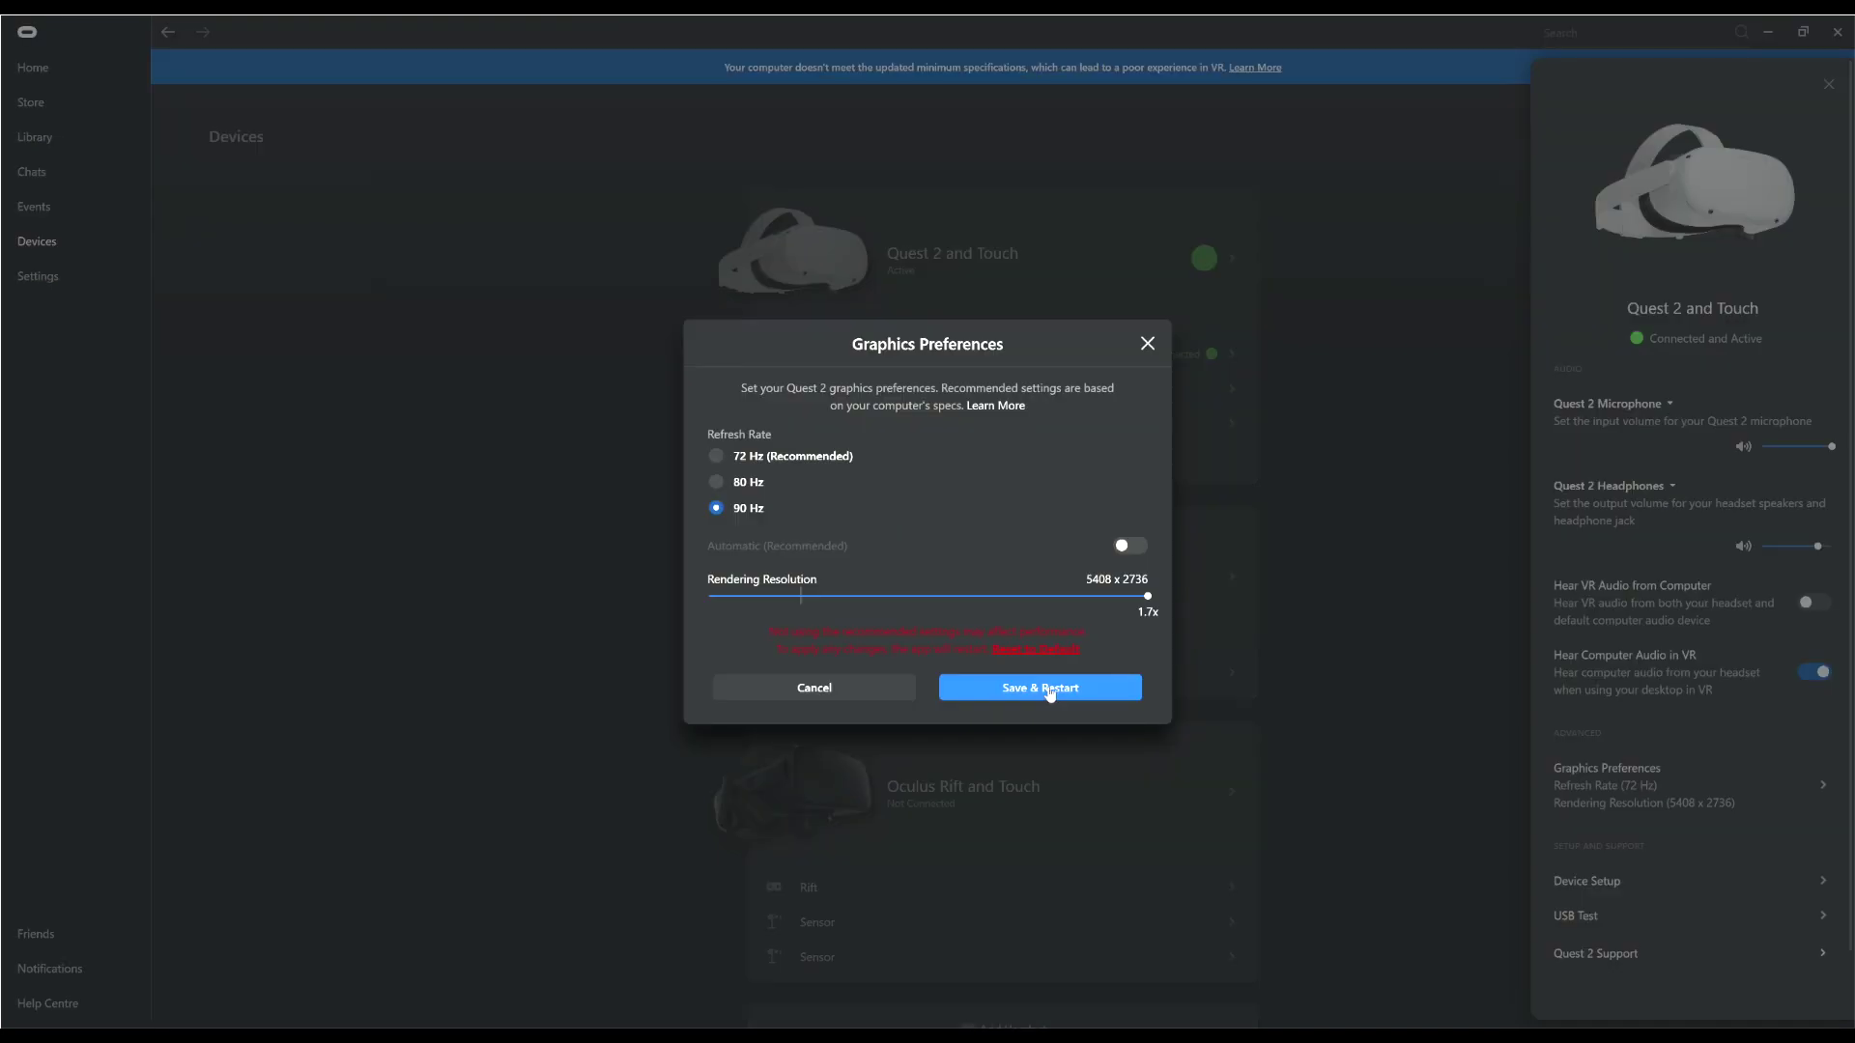